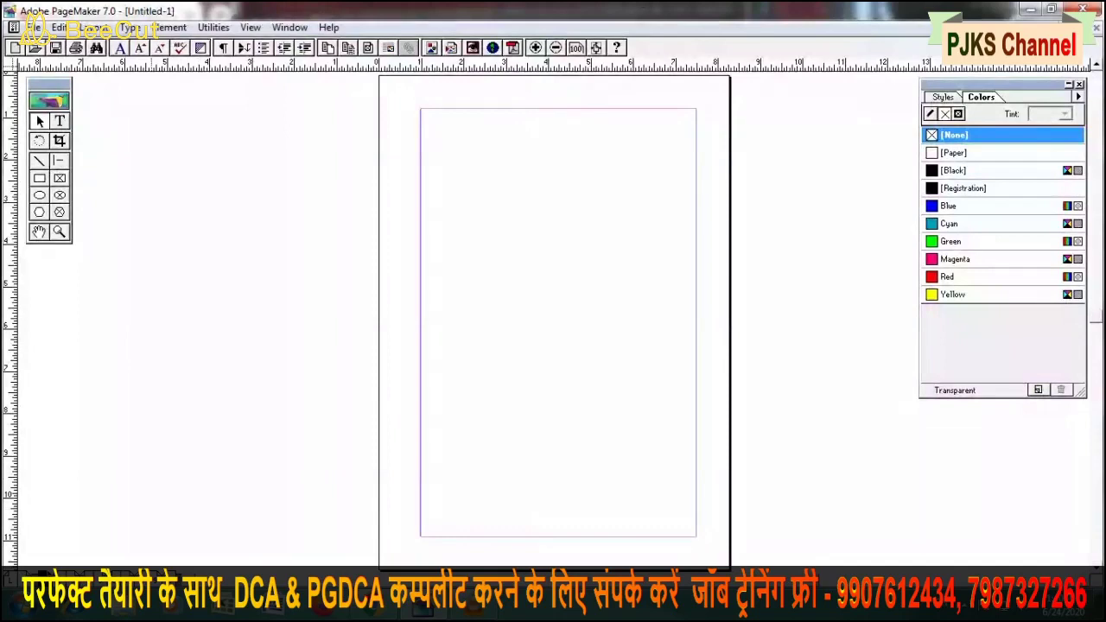
Go to the two-page spread and add the text "ICIC COMPUTER CENTER" on the left page
key("Page_Down")
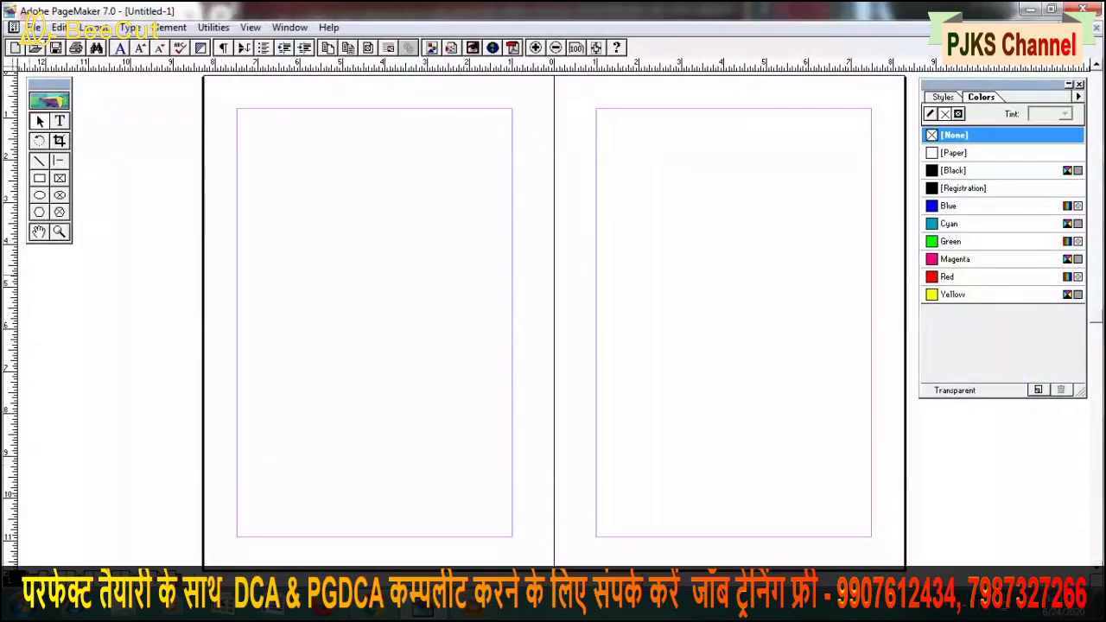
left_click(60, 121)
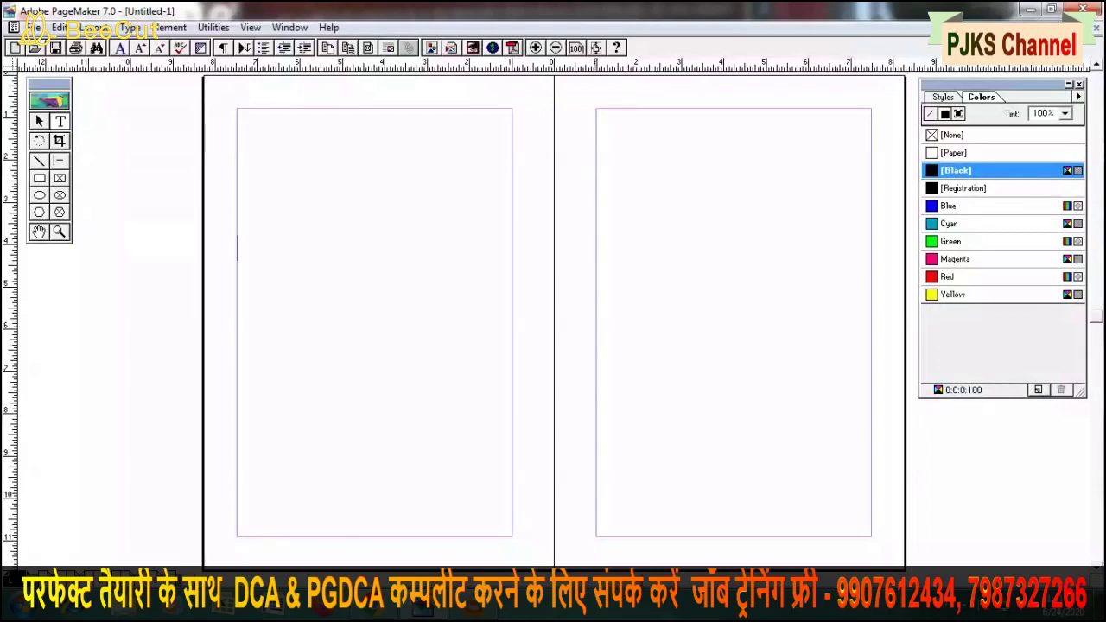
type("ICIC COMPU")
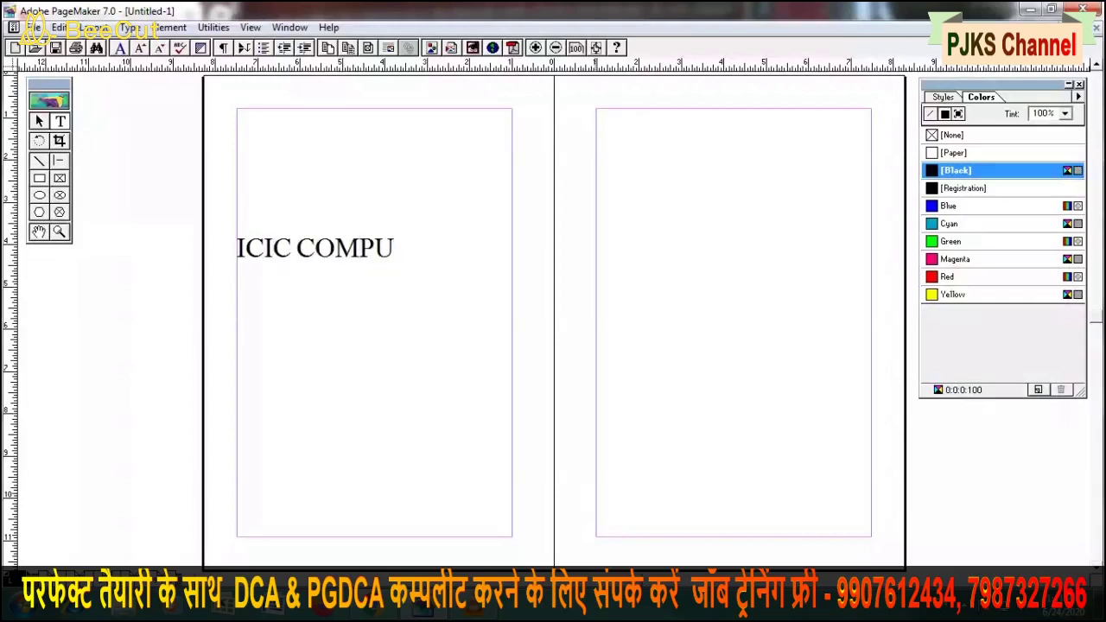
type("TER CENTER")
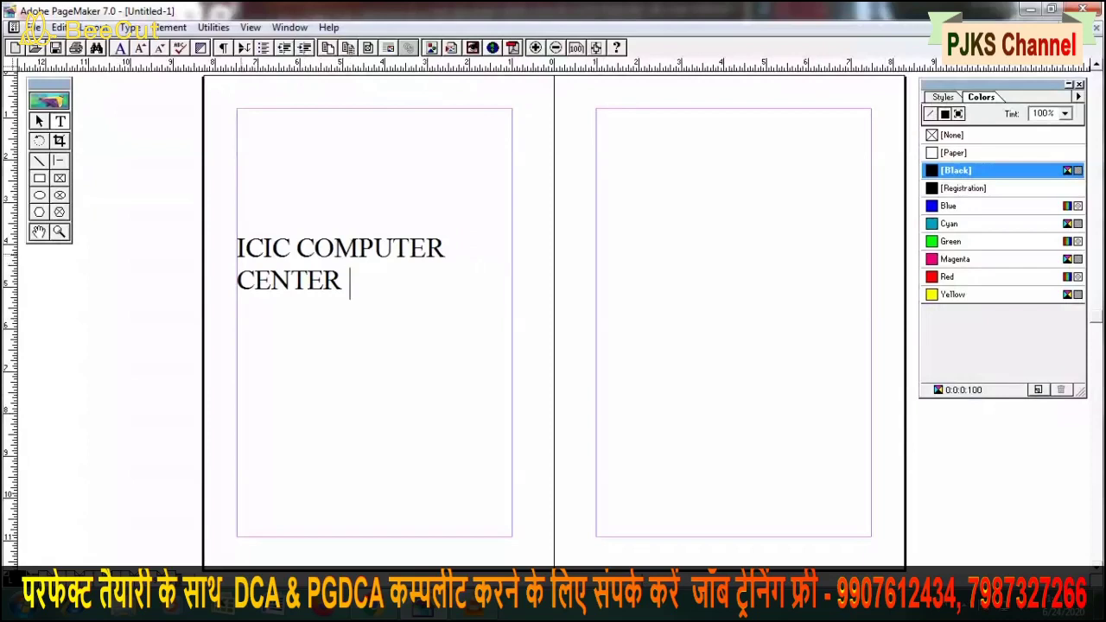
Set the font size of the whole "ICIC COMPUTER CENTER" text to 30 points
mouse_move(239, 247)
left_mouse_down()
mouse_move(306, 281)
mouse_move(343, 281)
left_mouse_up()
key("ctrl+t")
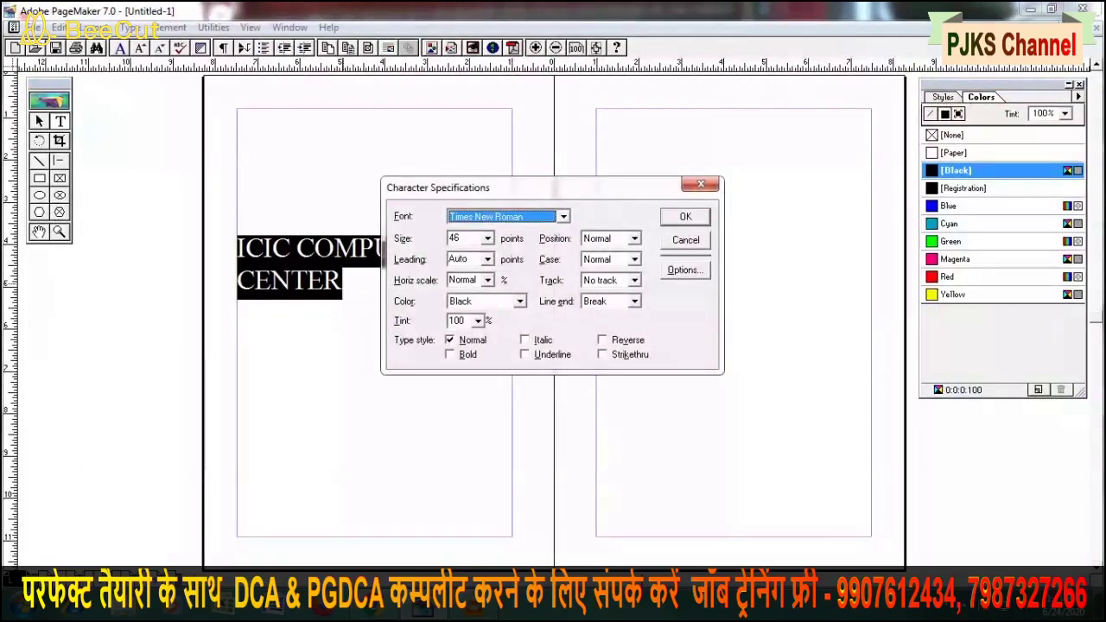
left_click(488, 238)
left_click(490, 304)
left_click(489, 303)
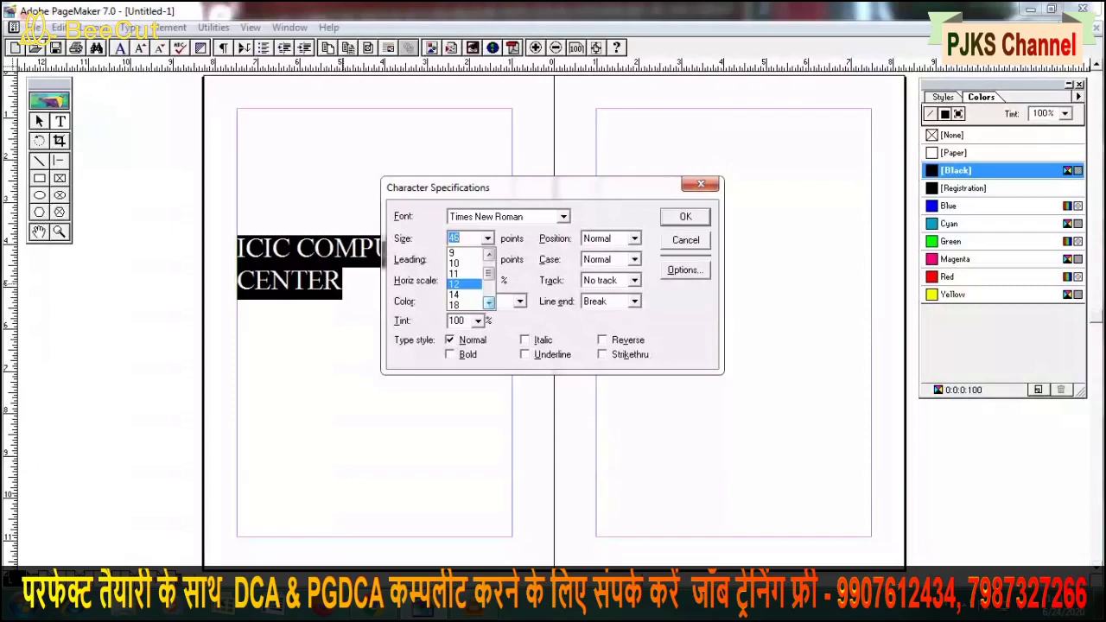
key("Down")
key("Down")
left_click(489, 303)
left_click(489, 303)
left_click(462, 305)
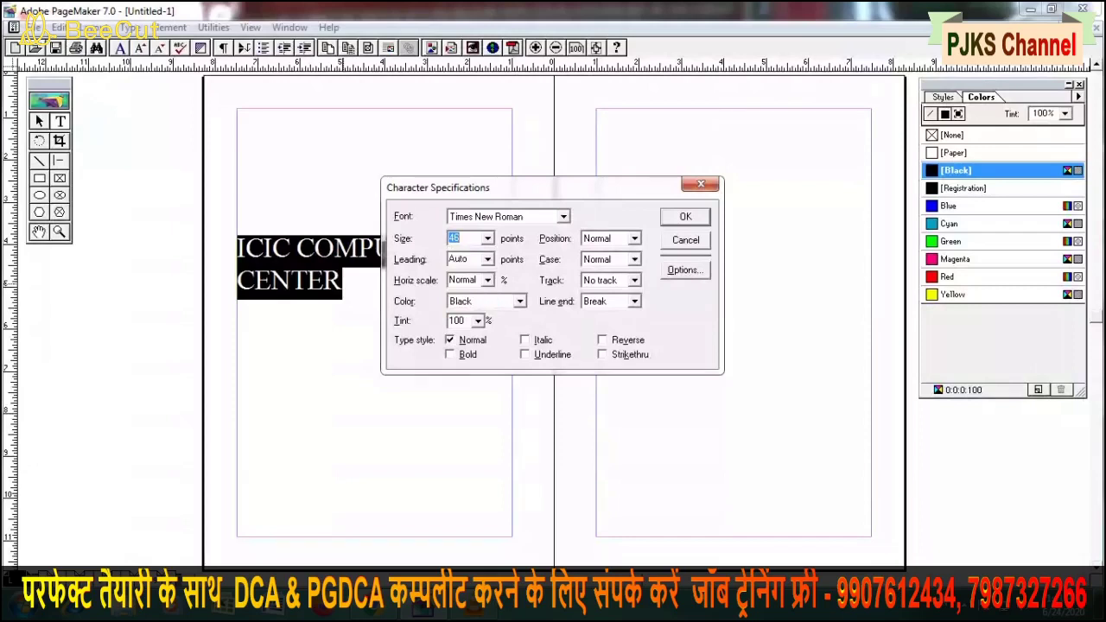
key("alt+Down")
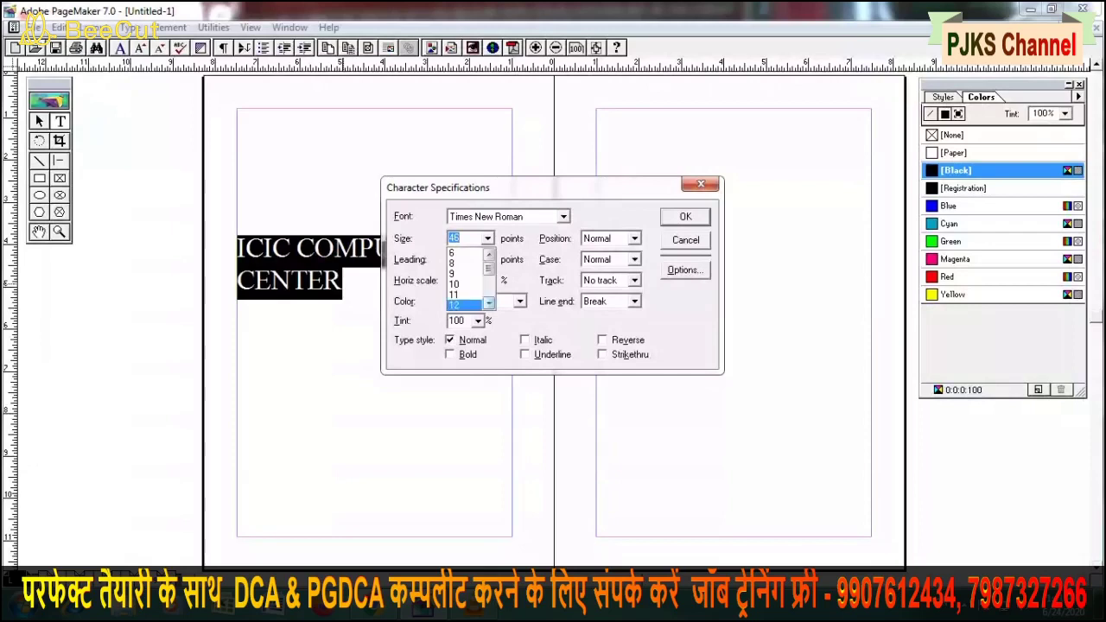
key("Down")
key("Down")
key("Down")
key("Down")
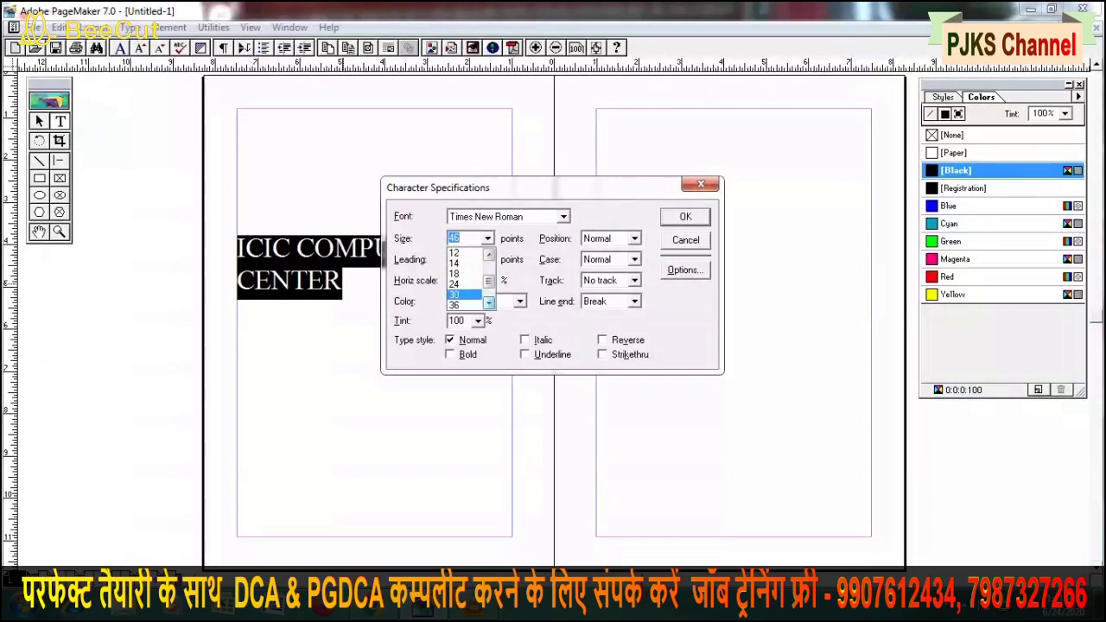
key("Return")
key("Return")
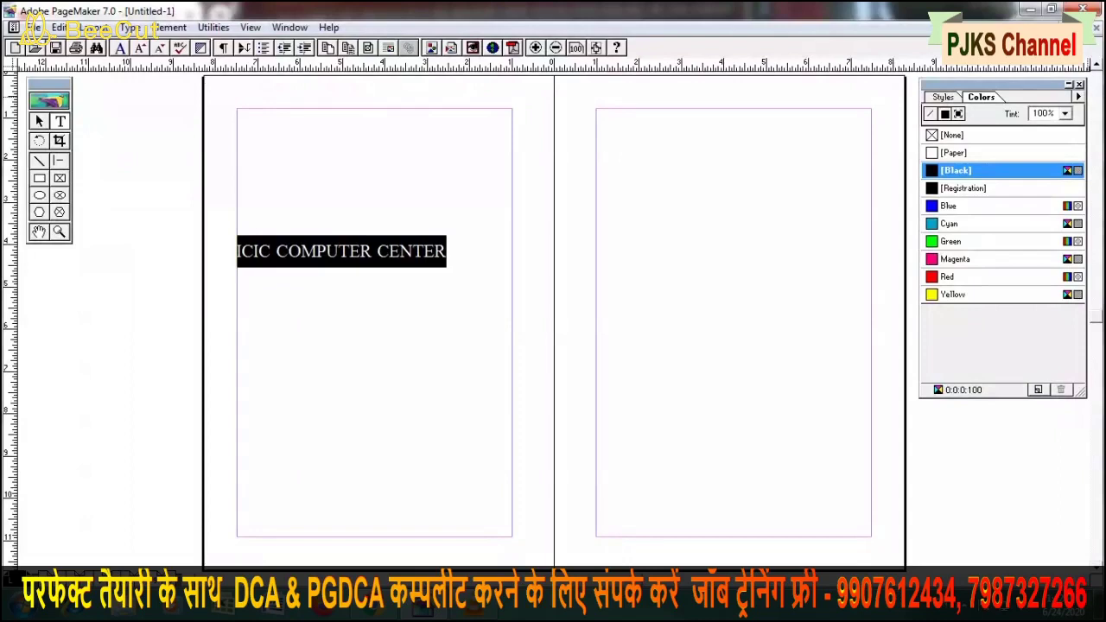
Color the "ICIC COMPUTER CENTER" text Red after trying Green, Cyan, Blue and Magenta on it
left_click(1079, 85)
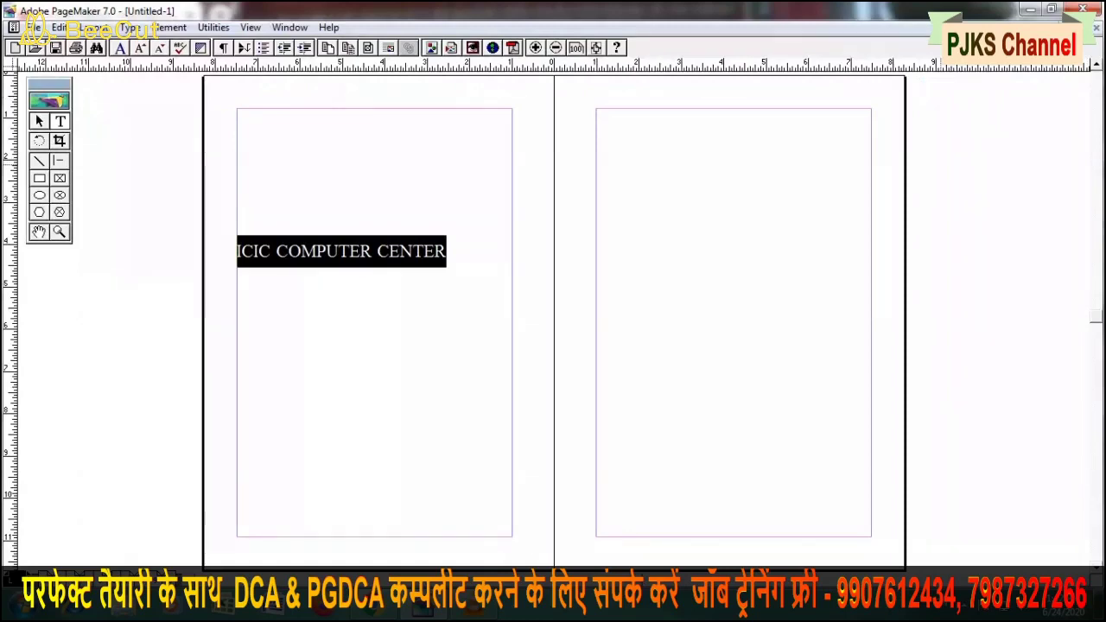
key("ctrl+j")
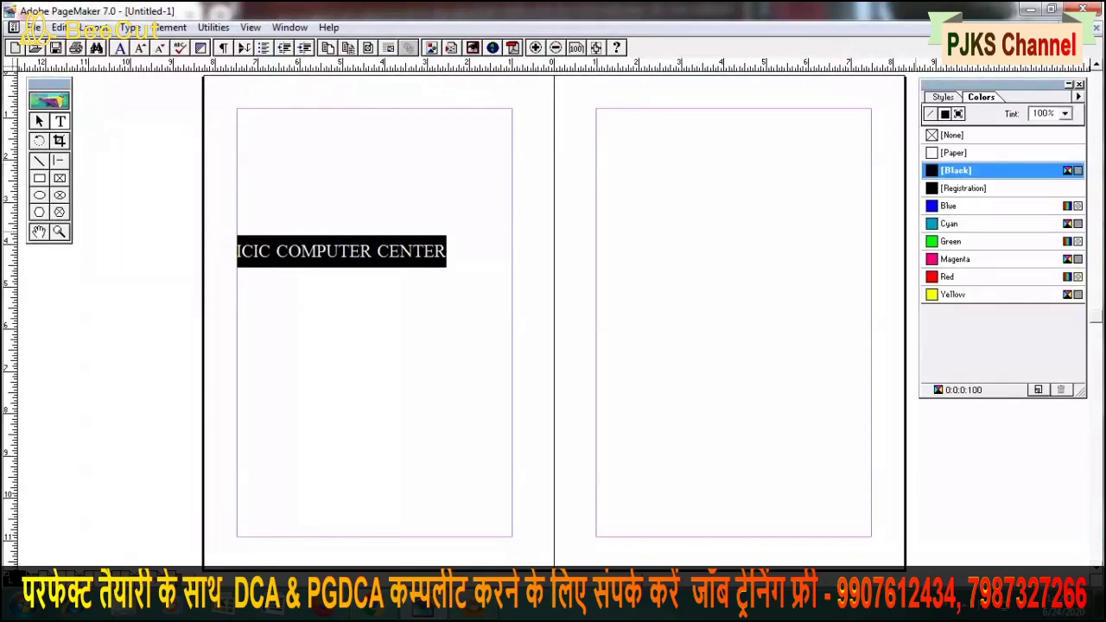
left_click(953, 242)
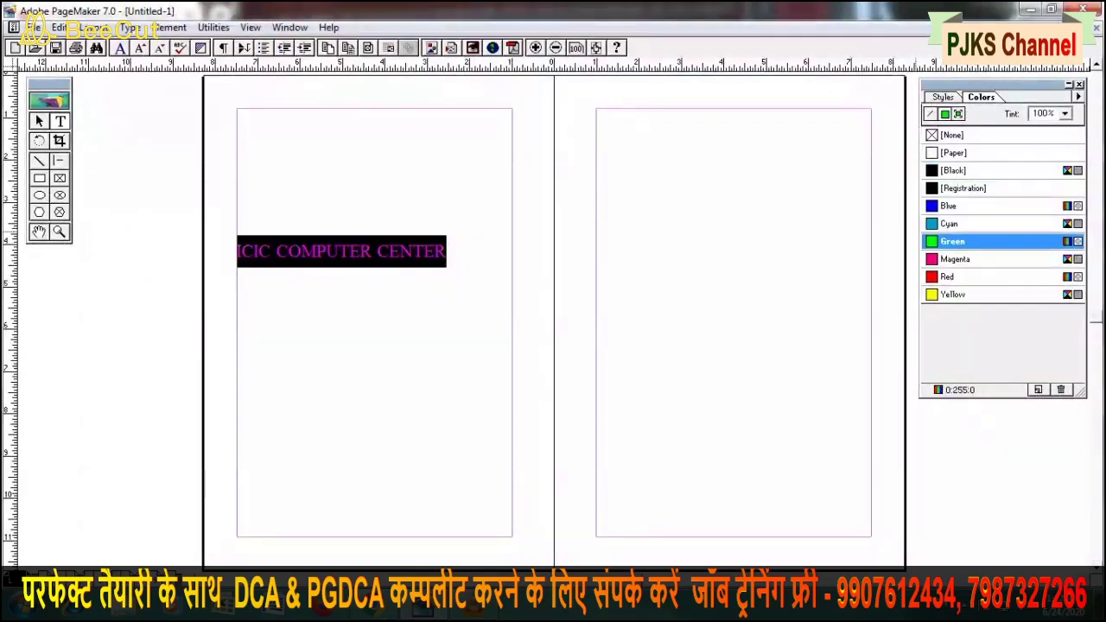
left_click(951, 224)
left_click(949, 207)
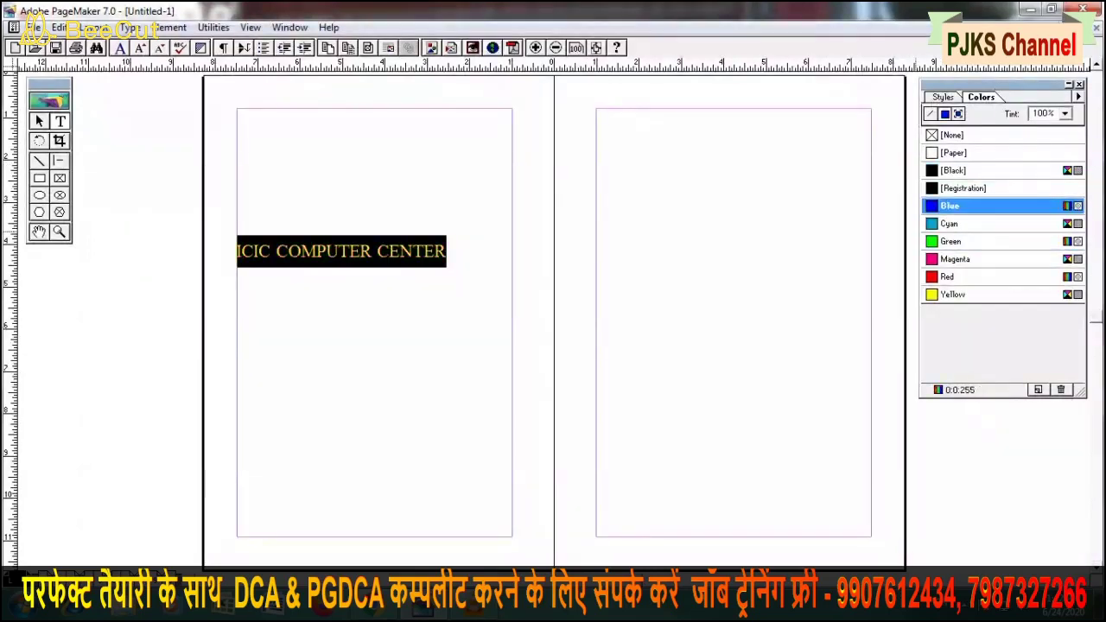
left_click(952, 242)
left_click(955, 260)
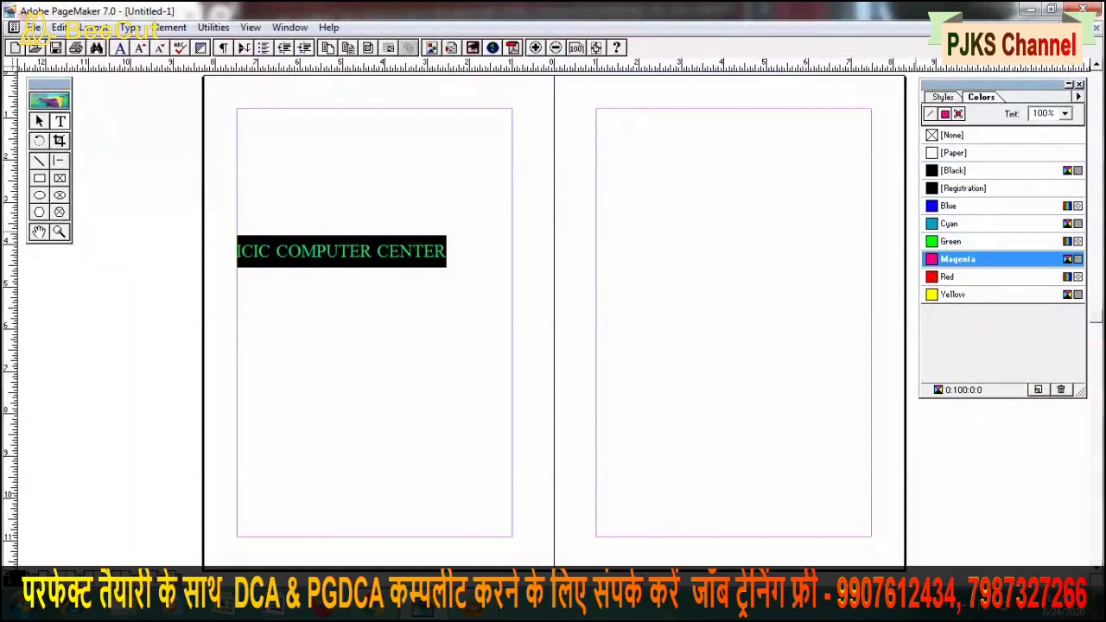
left_click(950, 277)
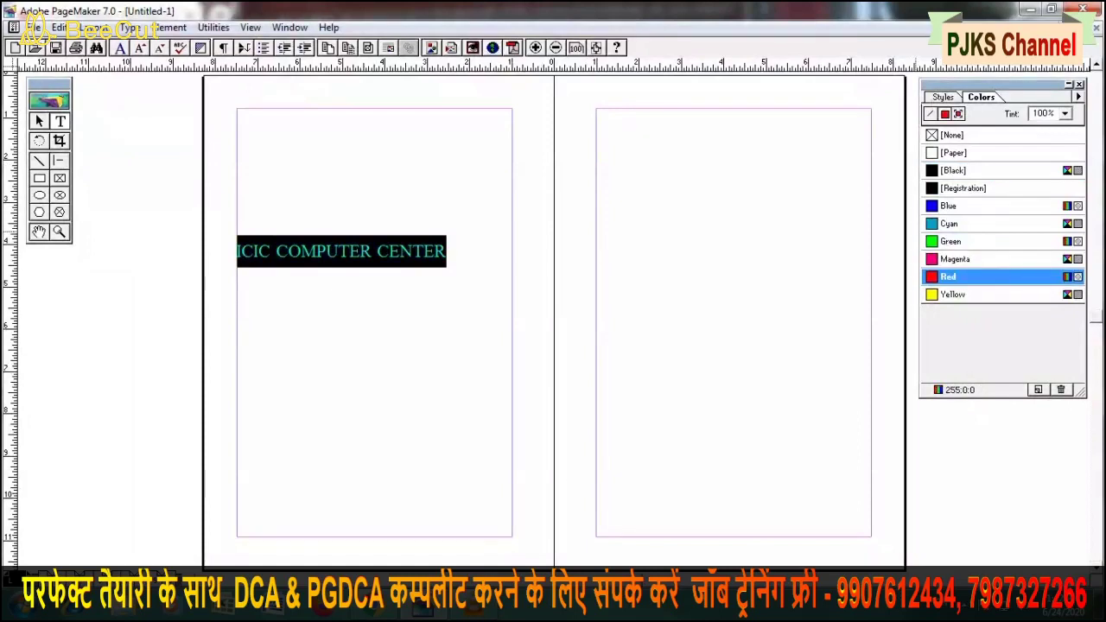
left_click(442, 260)
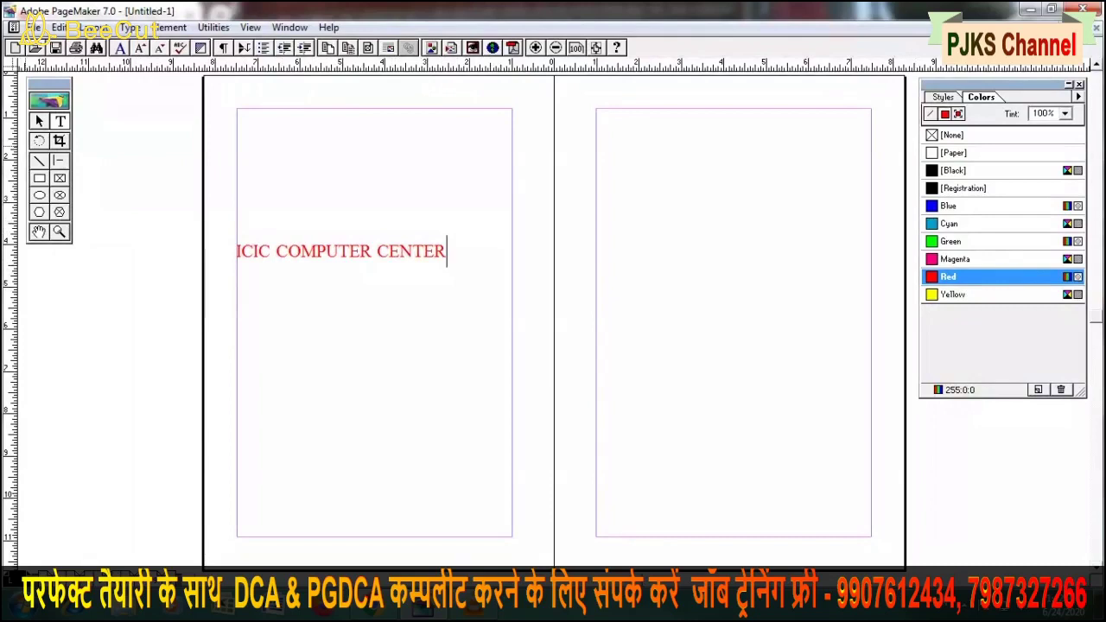
Rotate the red text block counterclockwise so it slants upward, and move it down toward the middle of the left page
left_click(39, 141)
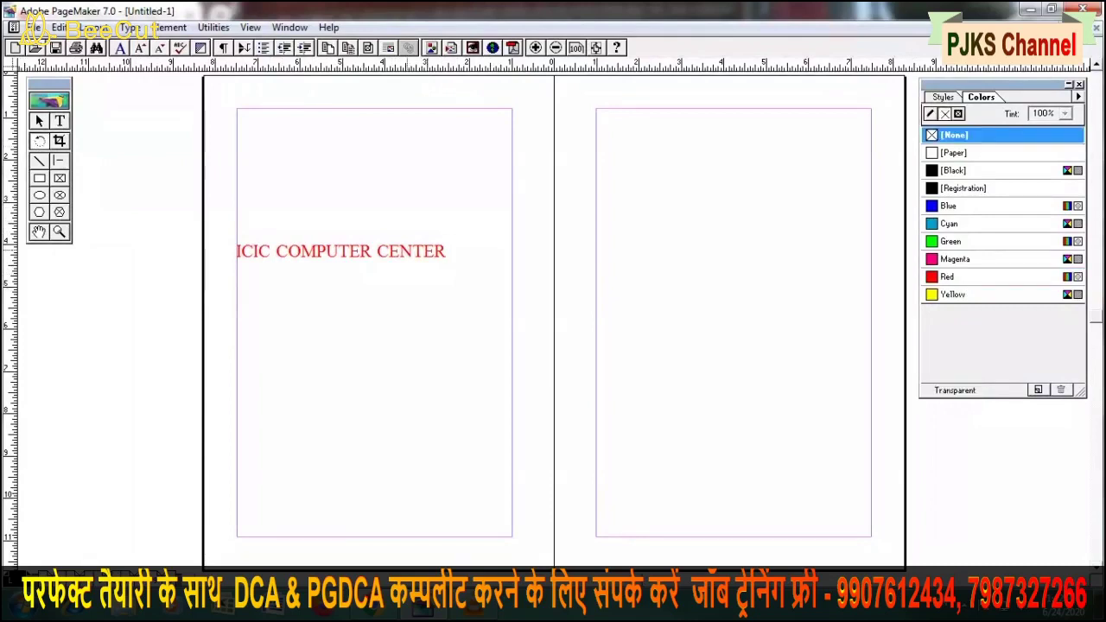
left_click(445, 251)
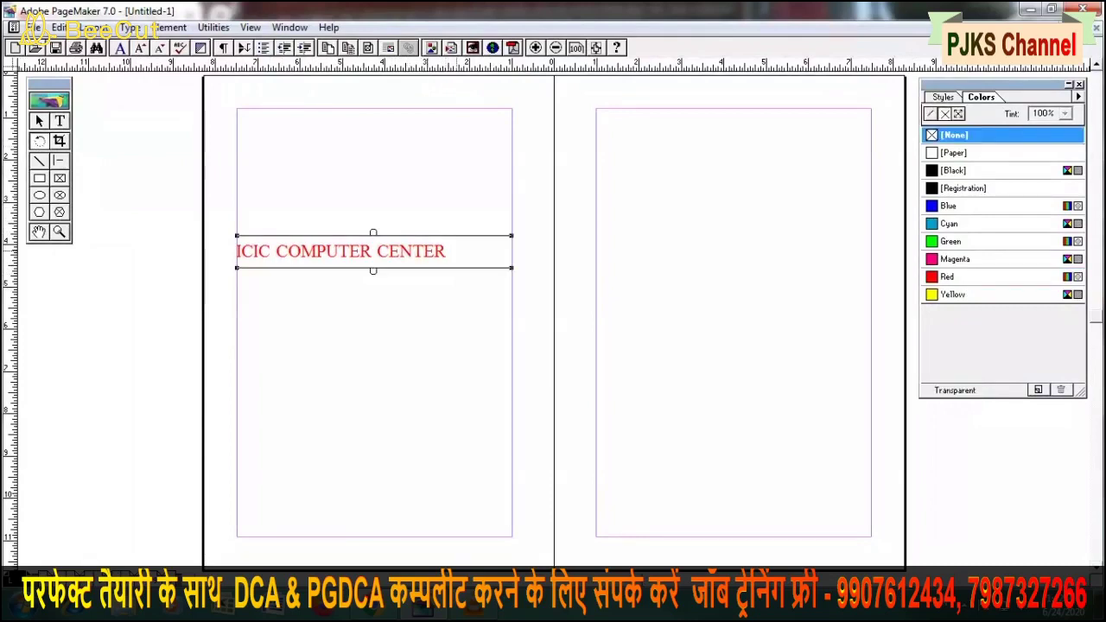
mouse_move(273, 237)
left_mouse_down()
mouse_move(293, 363)
mouse_move(441, 216)
mouse_move(437, 180)
left_mouse_up()
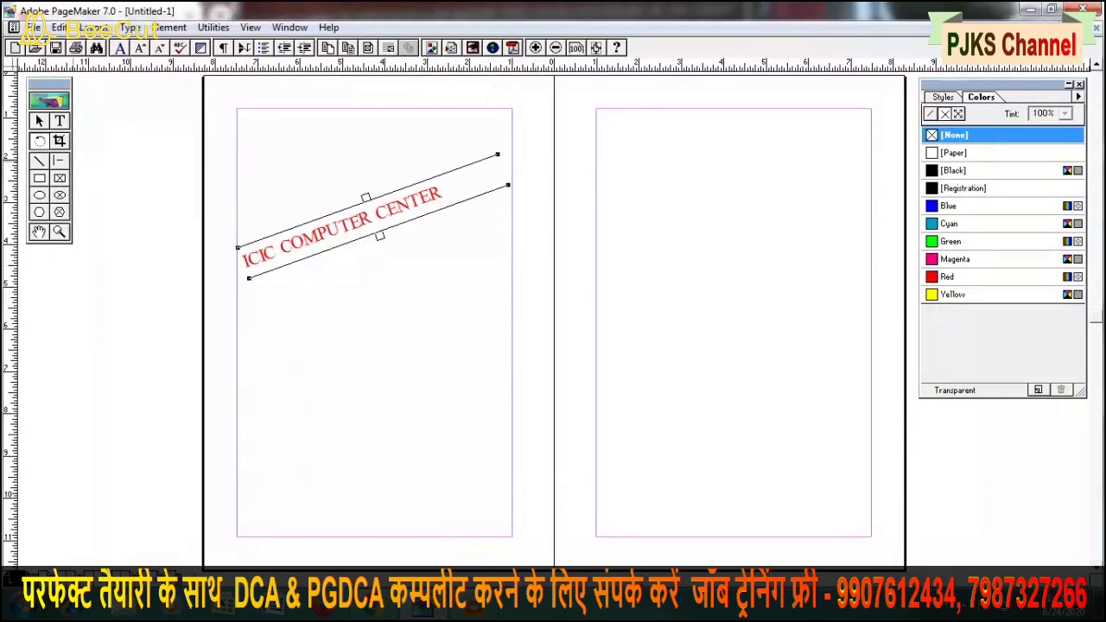
left_click(38, 121)
left_click_drag(346, 221, 377, 310)
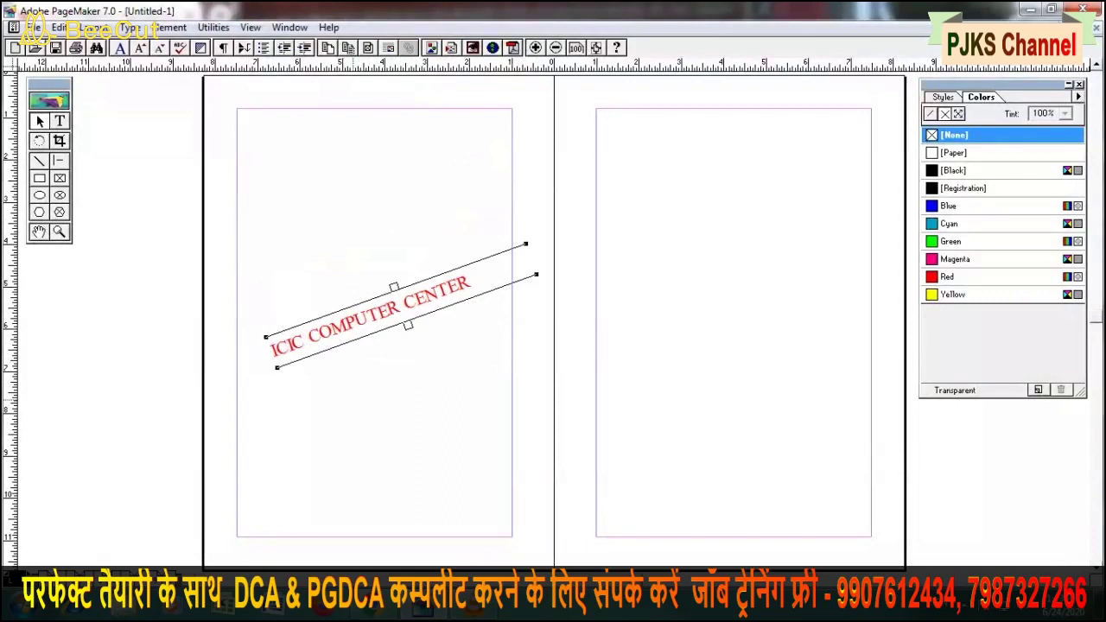
left_click(353, 399)
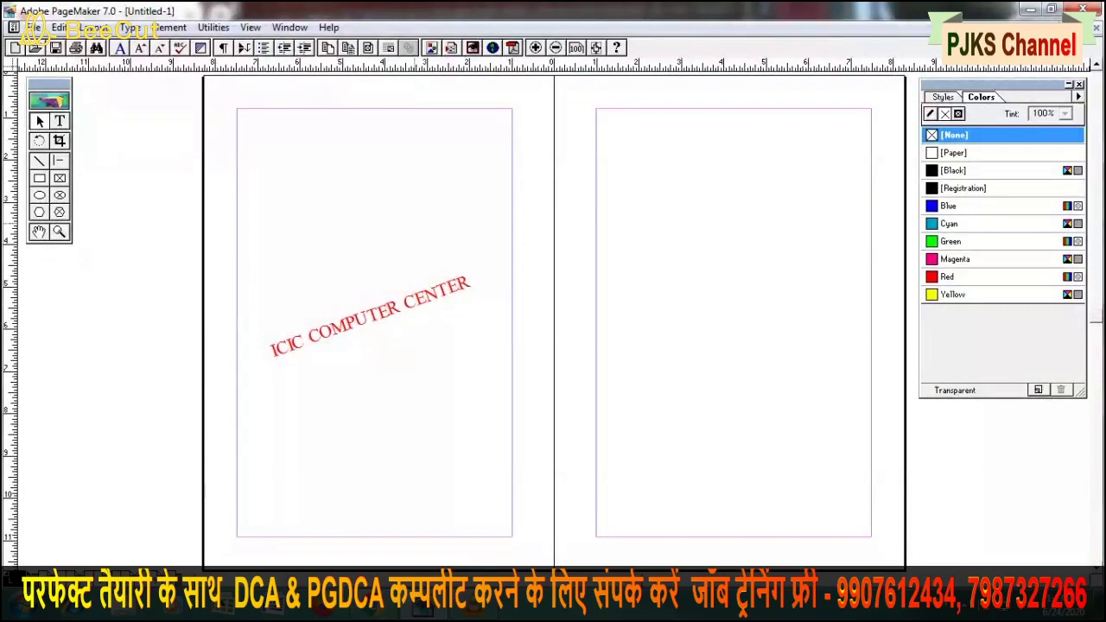
Copy the slanted "ICIC COMPUTER CENTER" text block and place the duplicate in the middle of the right page
left_click(309, 337)
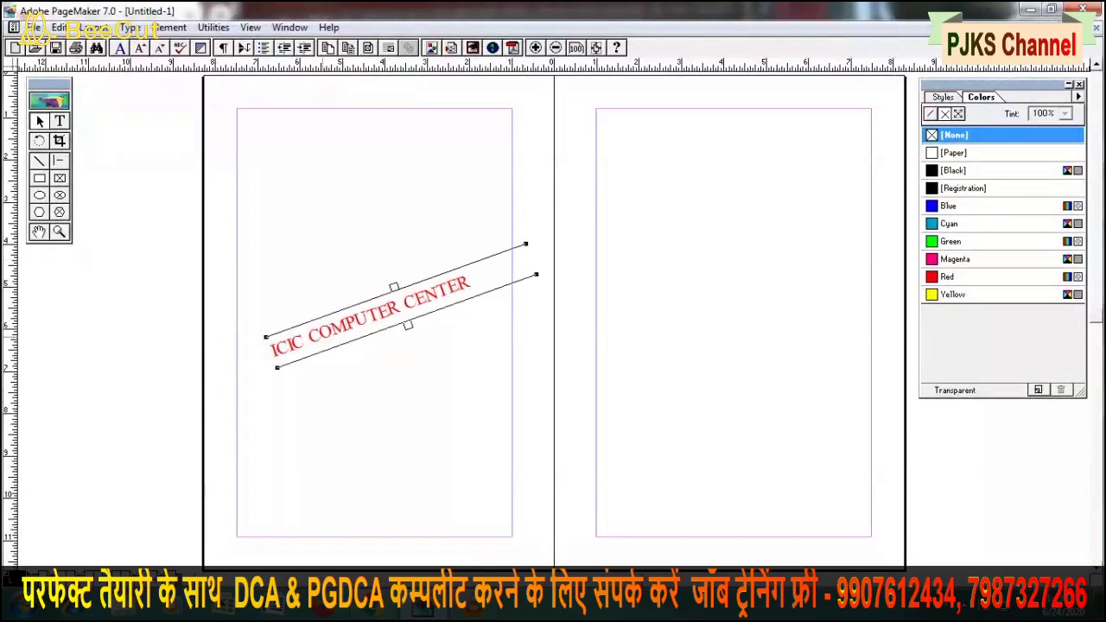
left_click(59, 28)
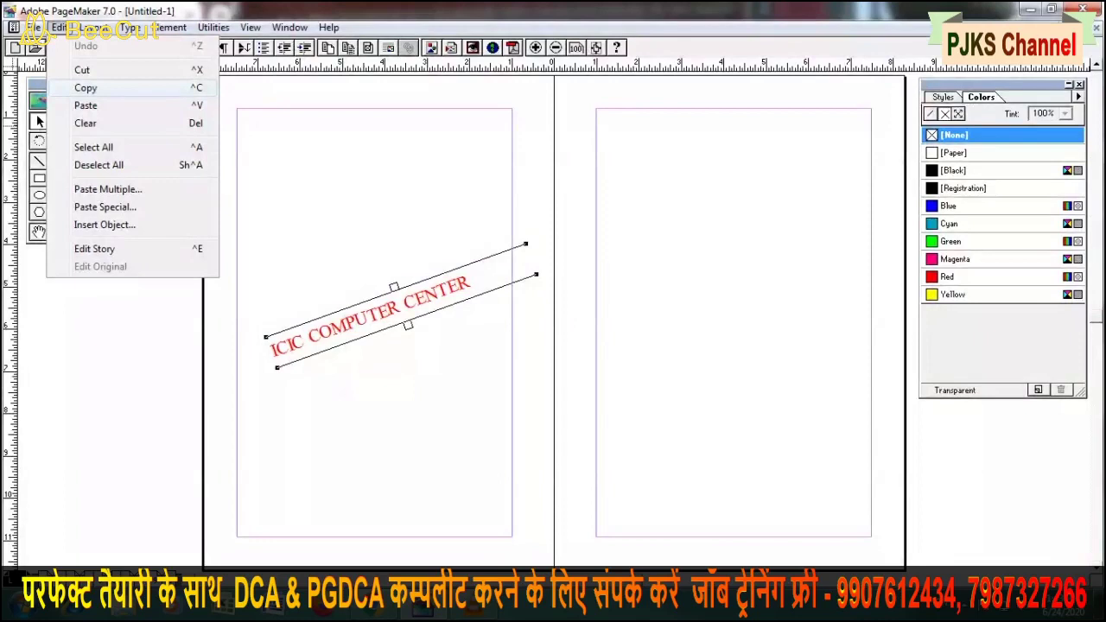
left_click(85, 87)
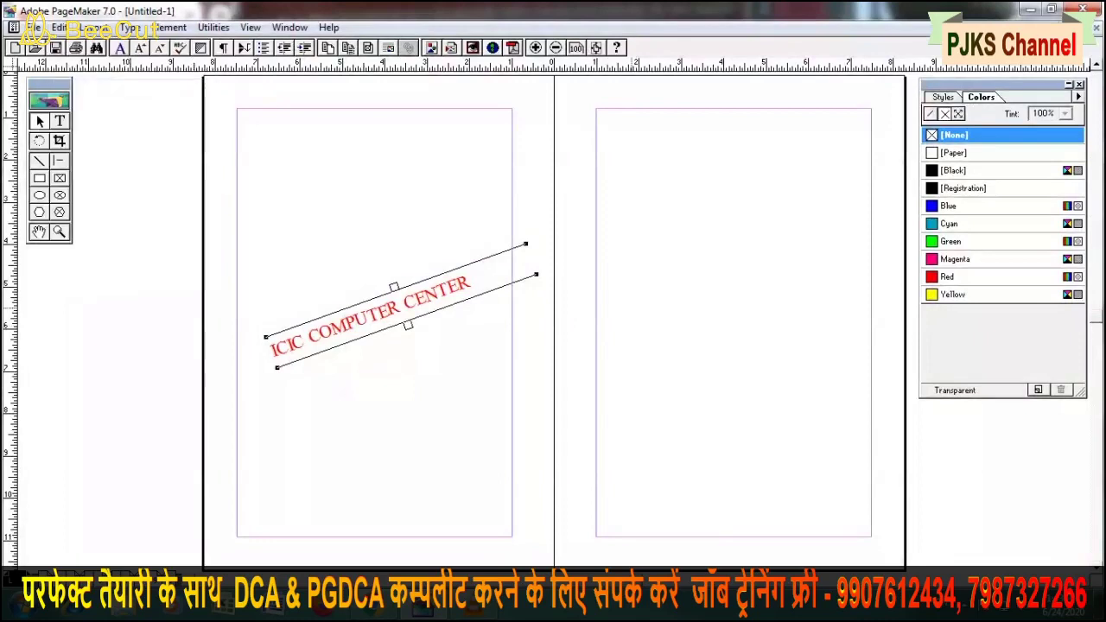
left_click(632, 308)
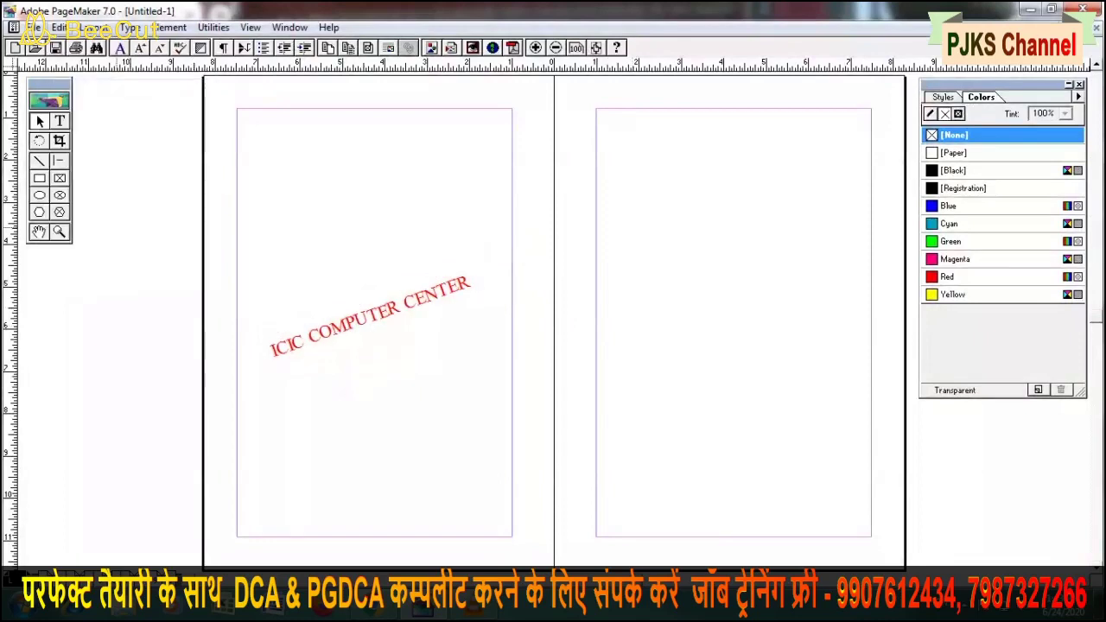
left_click(59, 26)
left_click(86, 104)
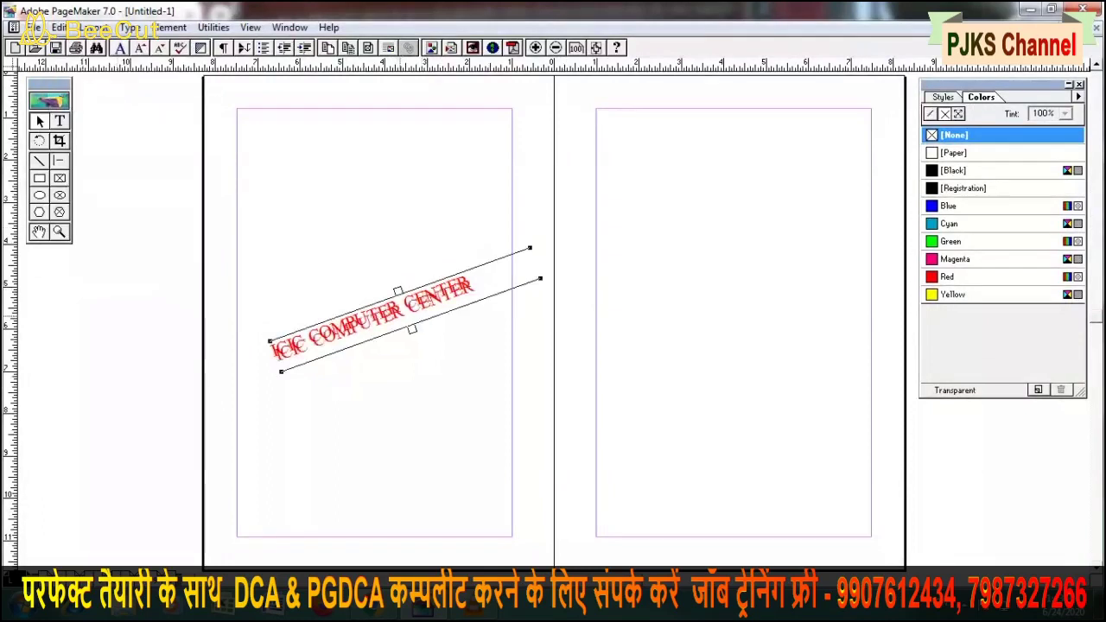
left_click_drag(406, 311, 721, 291)
left_click(750, 420)
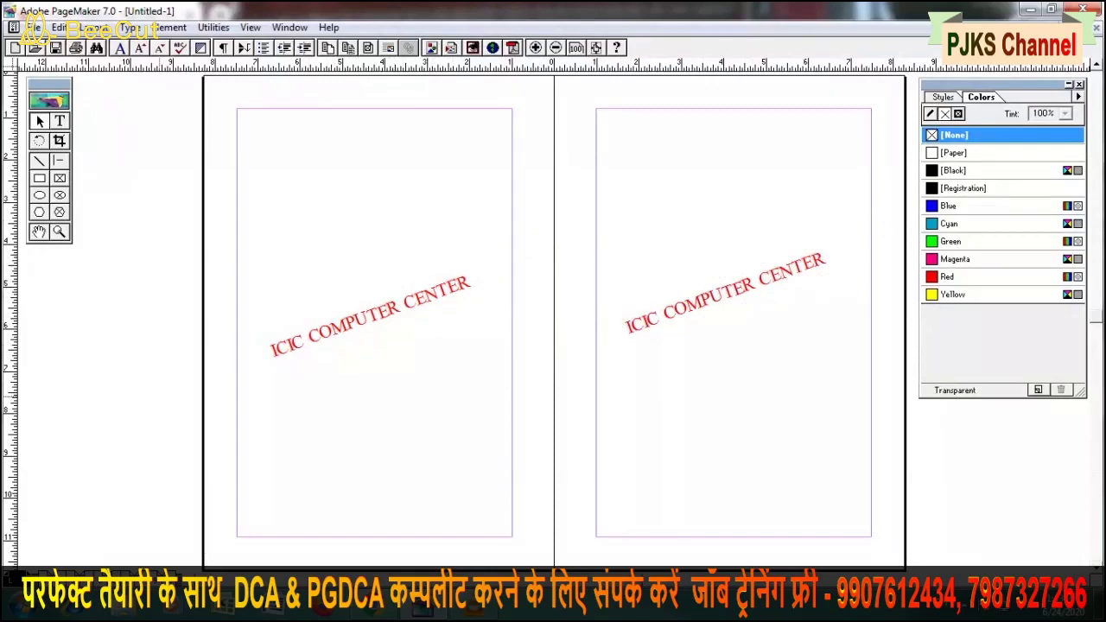
Switch between the single page and the two-page spread to check the slanted text on each
left_click(35, 580)
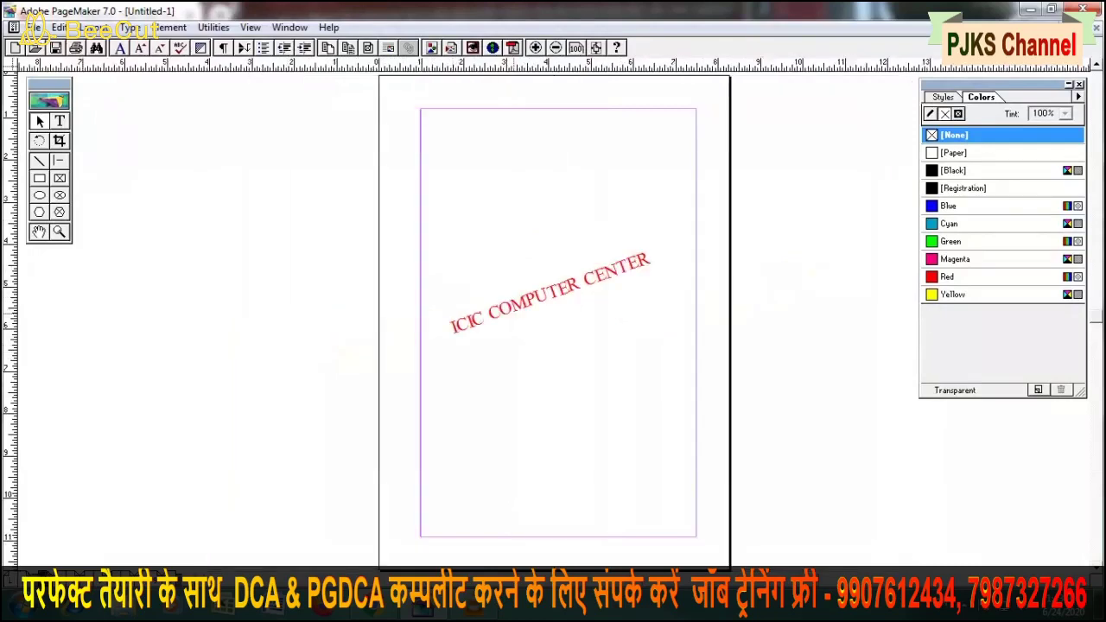
left_click(58, 580)
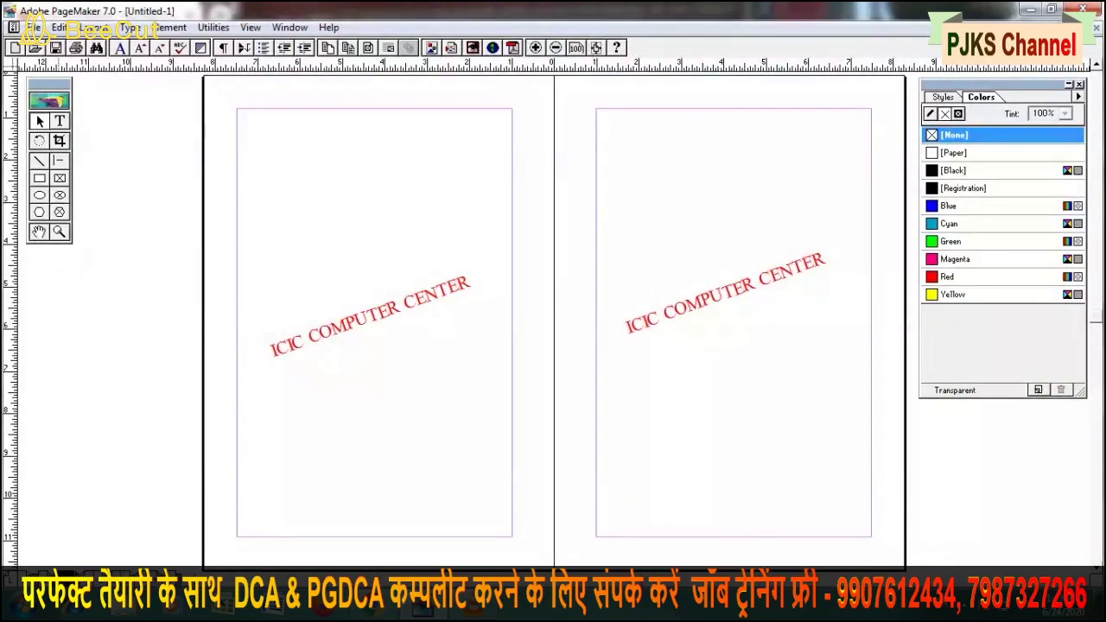
key("Page_Up")
key("Page_Down")
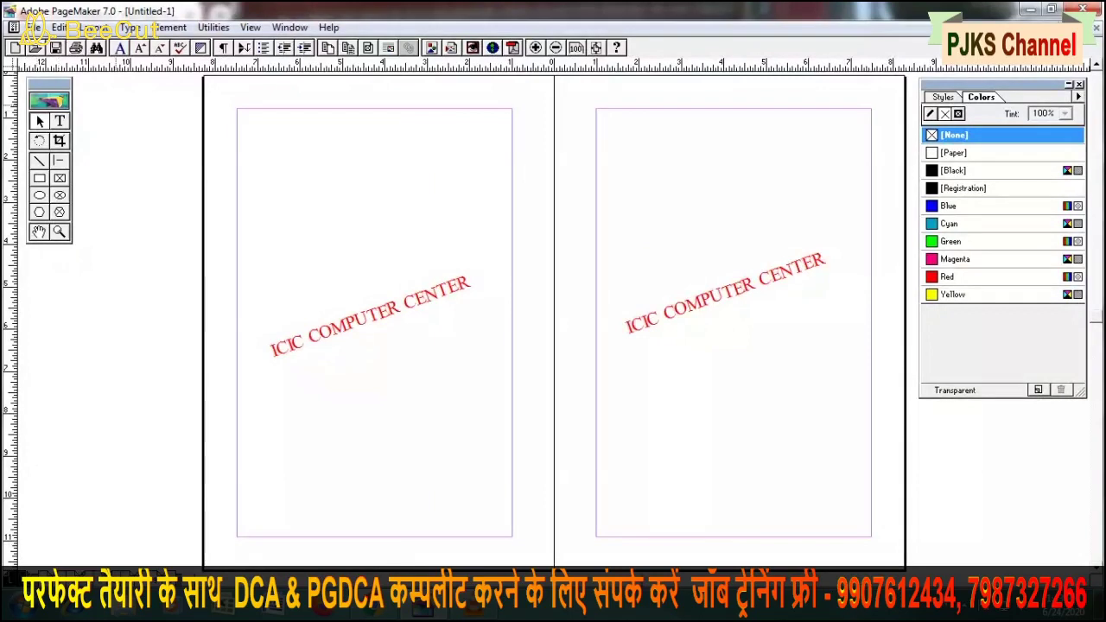
Set the tint of the left page's slanted "ICIC COMPUTER CENTER" text to 80%
left_click(60, 121)
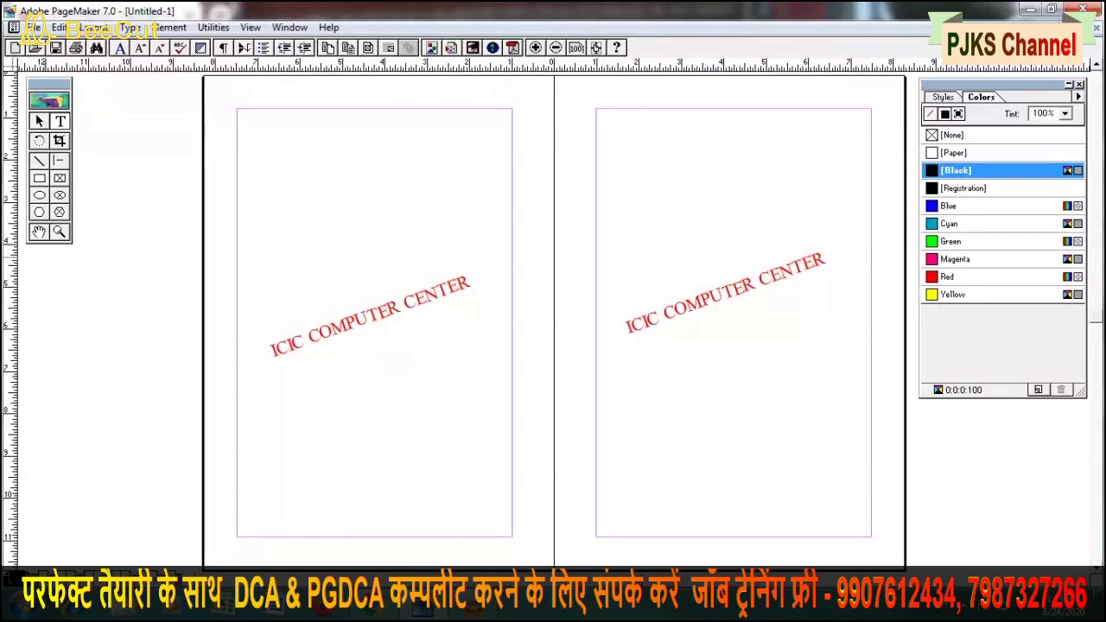
left_click_drag(474, 286, 268, 367)
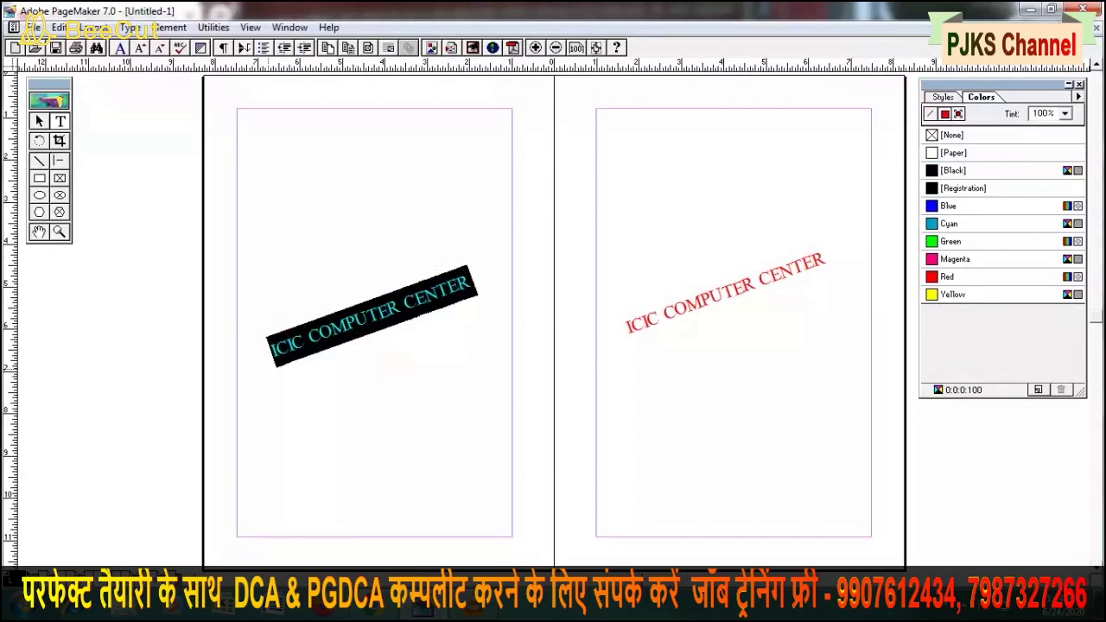
key("ctrl+t")
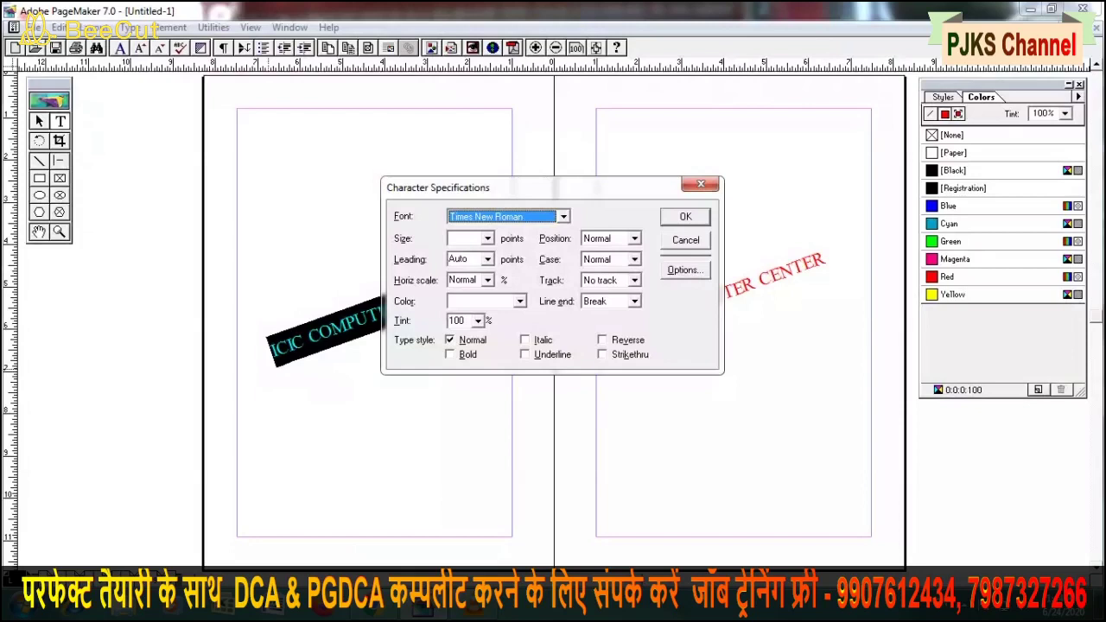
left_click(477, 320)
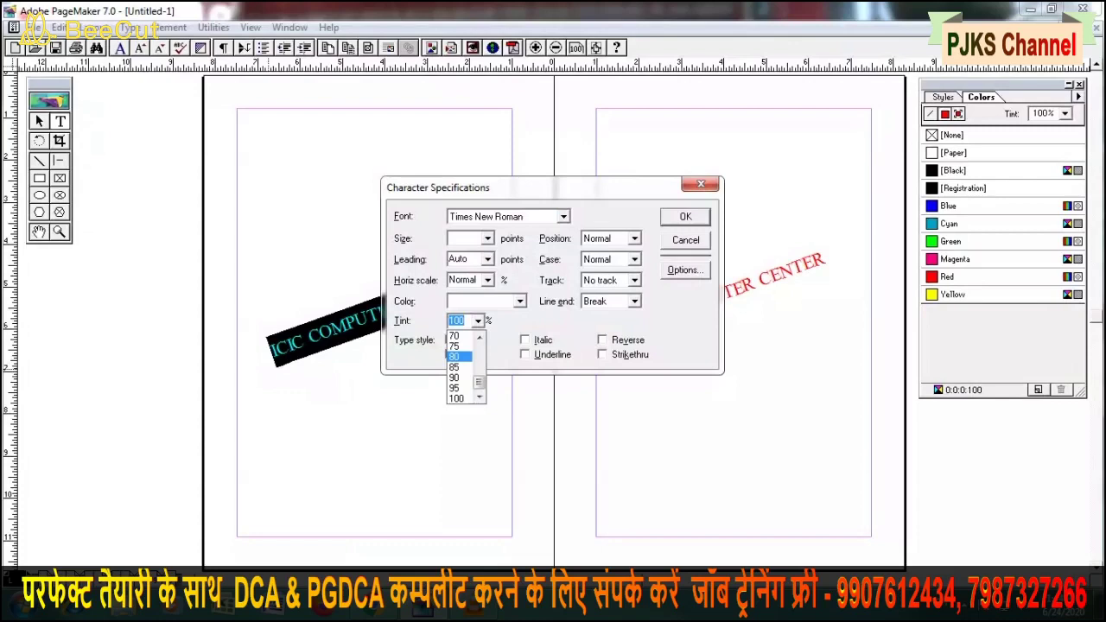
left_click(454, 356)
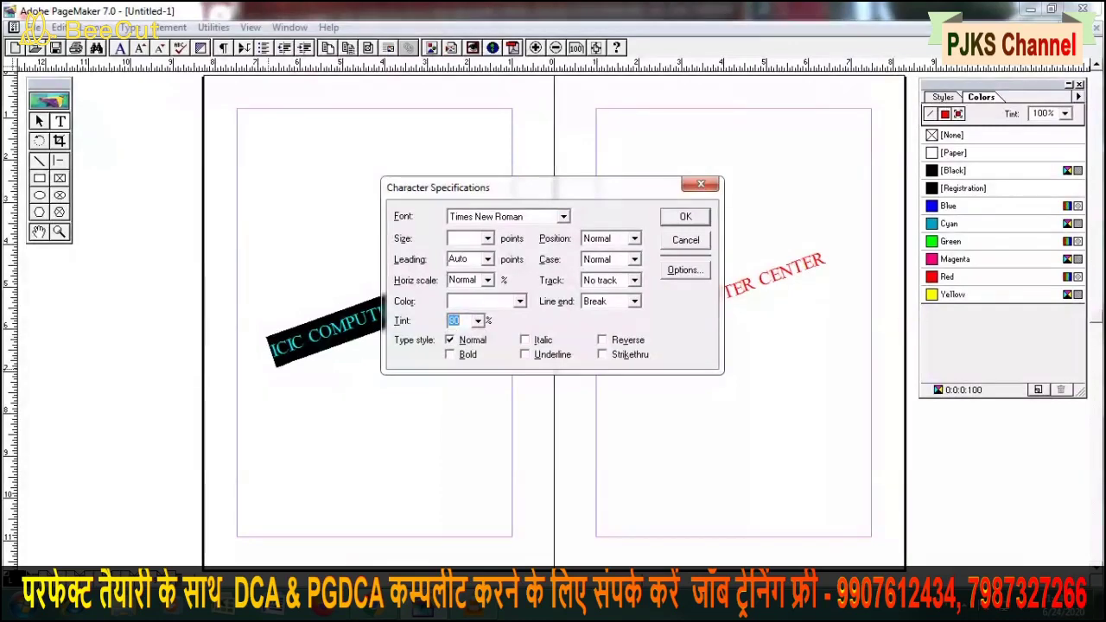
key("Return")
left_click(375, 353)
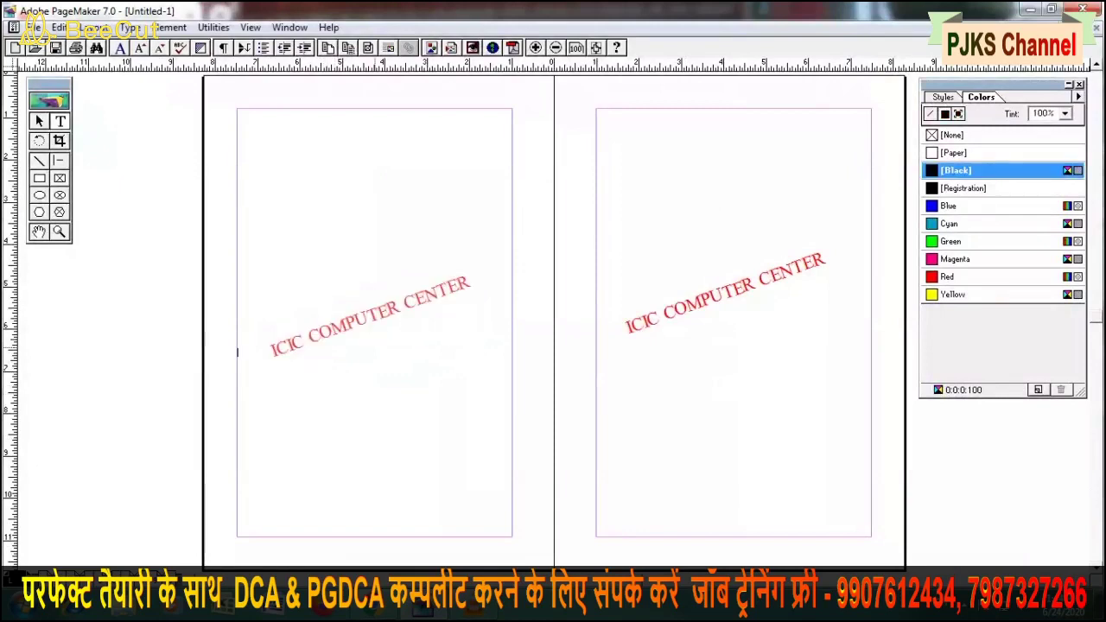
Lighten the left page's slanted "ICIC COMPUTER CENTER" text to a 65% tint
left_click(471, 283)
left_click_drag(471, 282, 269, 346)
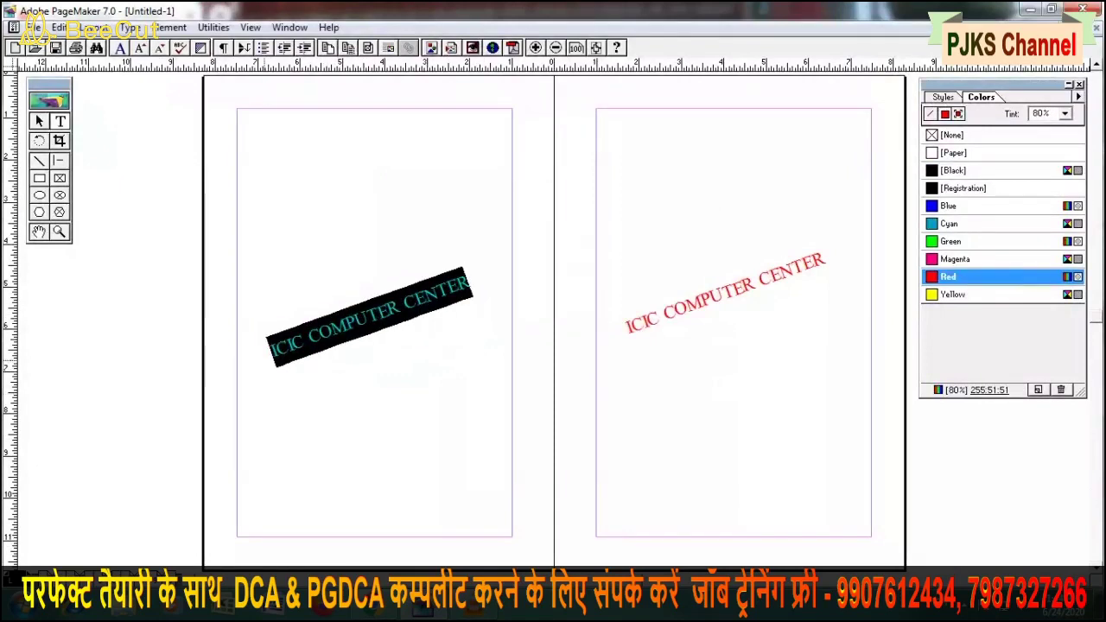
key("ctrl+t")
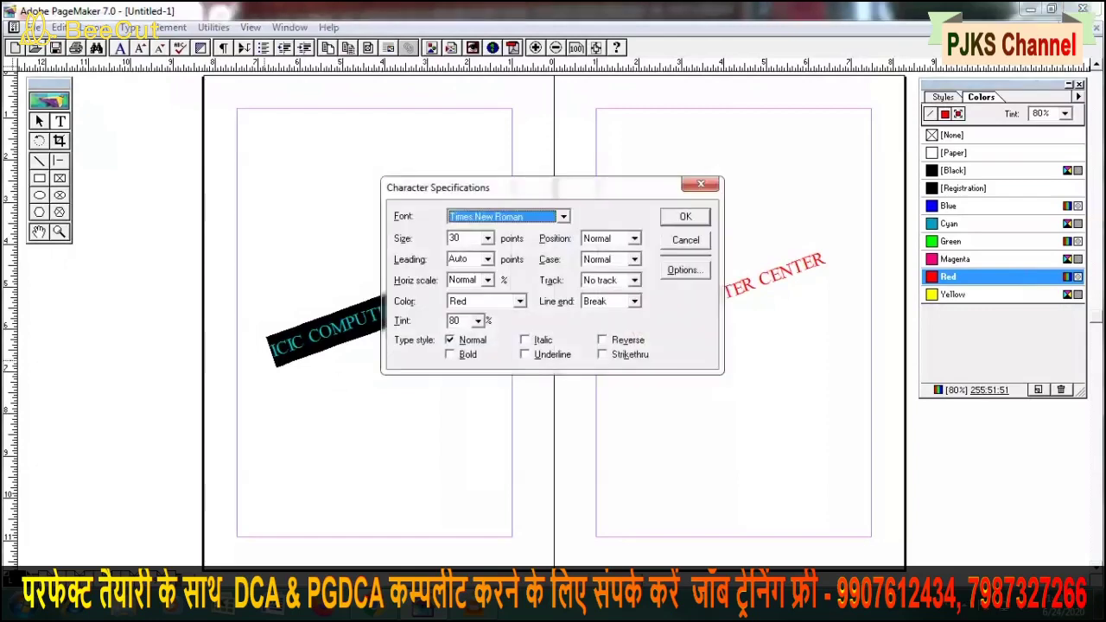
left_click(478, 321)
left_click(479, 338)
left_click(454, 335)
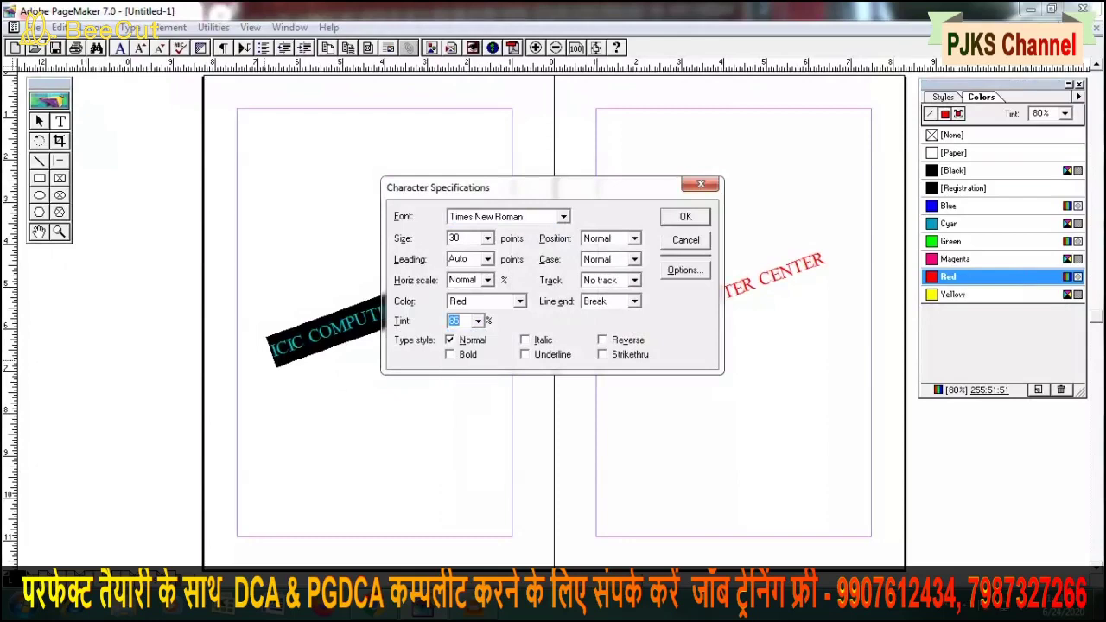
key("Return")
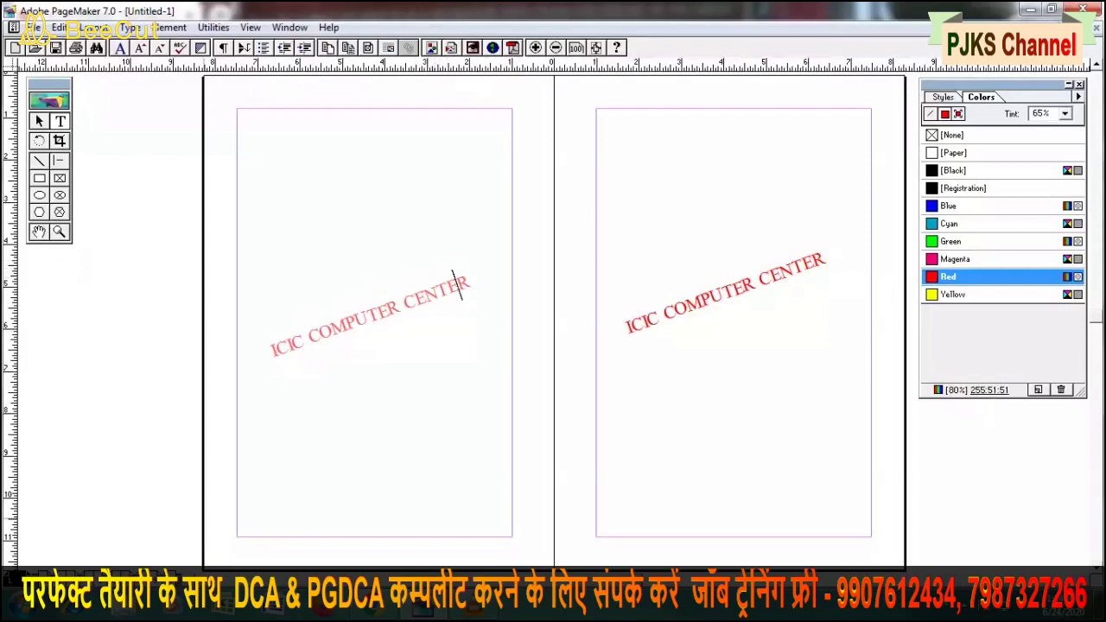
Apply a 65% tint to the slanted "ICIC COMPUTER CENTER" text on the right page
left_click_drag(825, 260, 624, 325)
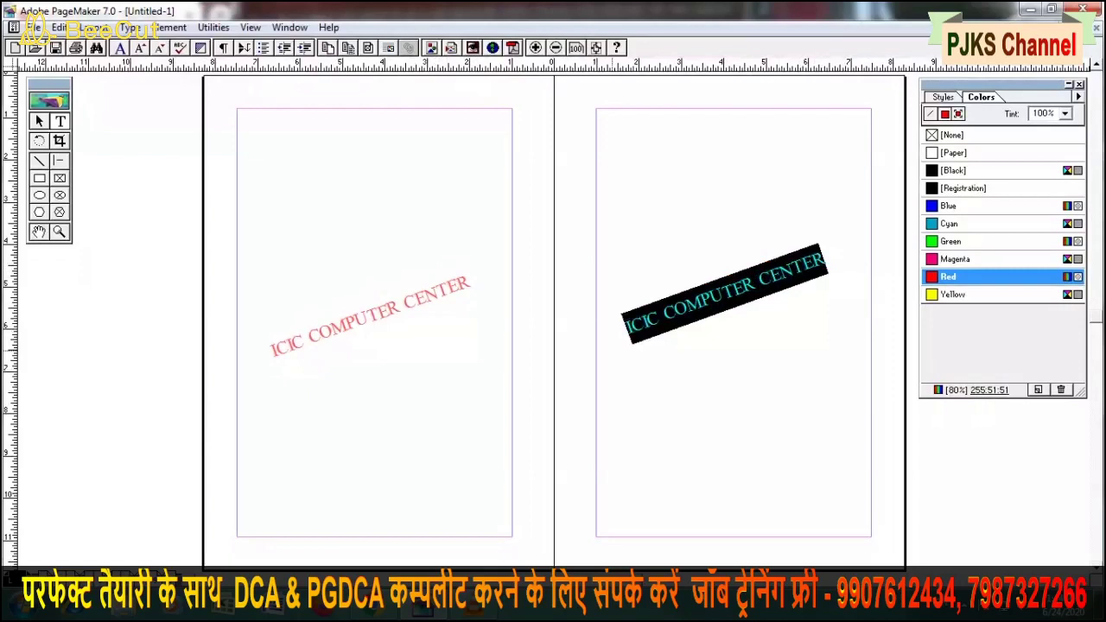
key("ctrl+t")
left_click(477, 321)
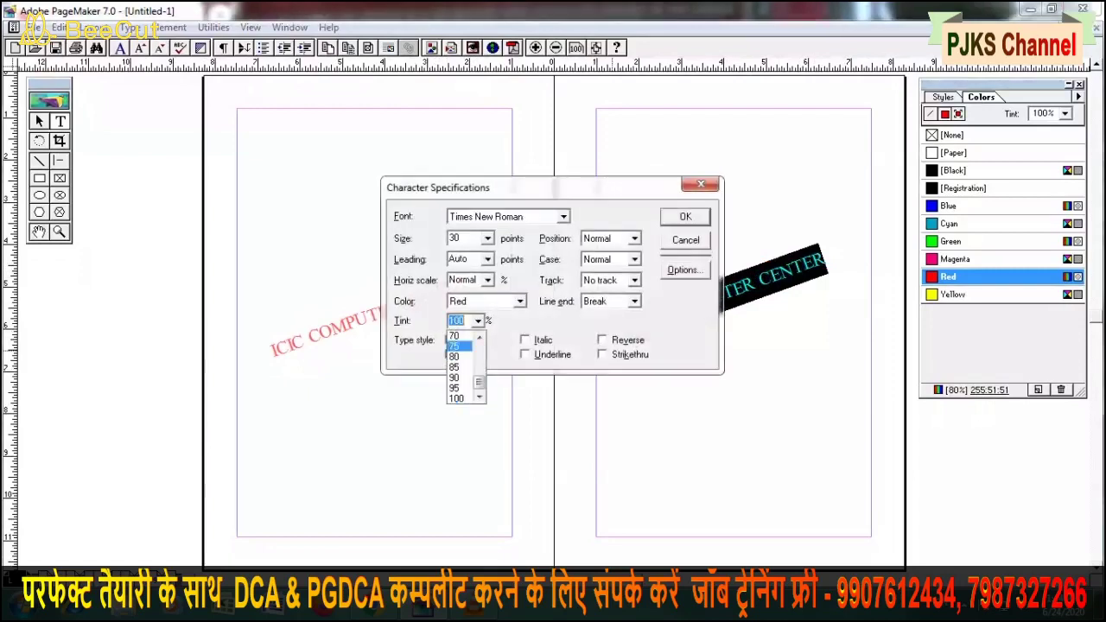
left_click(480, 338)
left_click(479, 338)
left_click(479, 338)
left_click(458, 356)
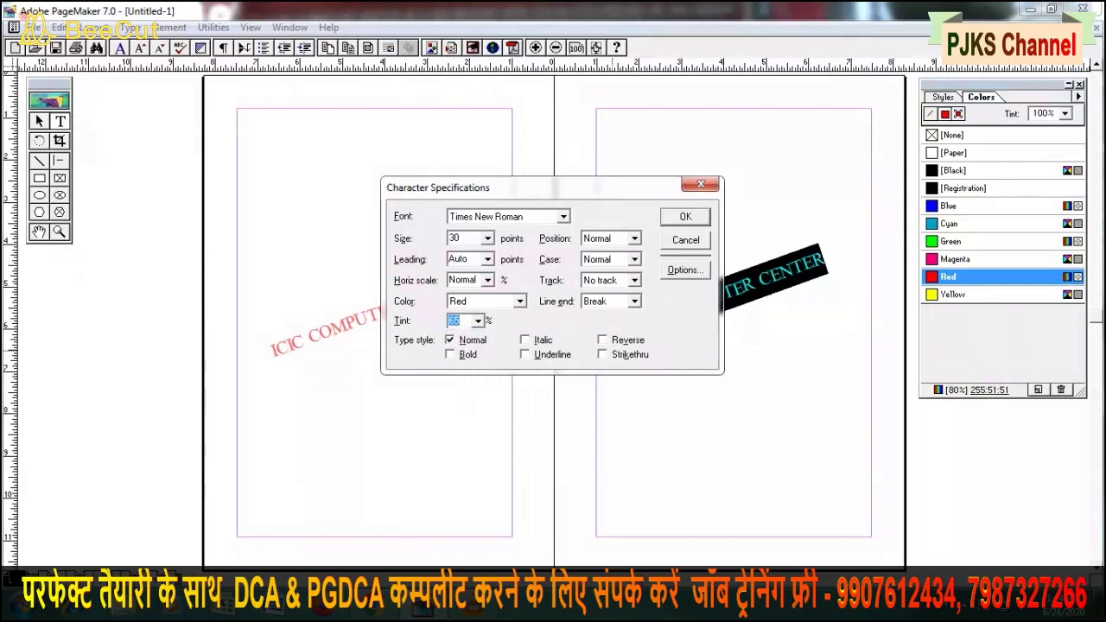
key("Return")
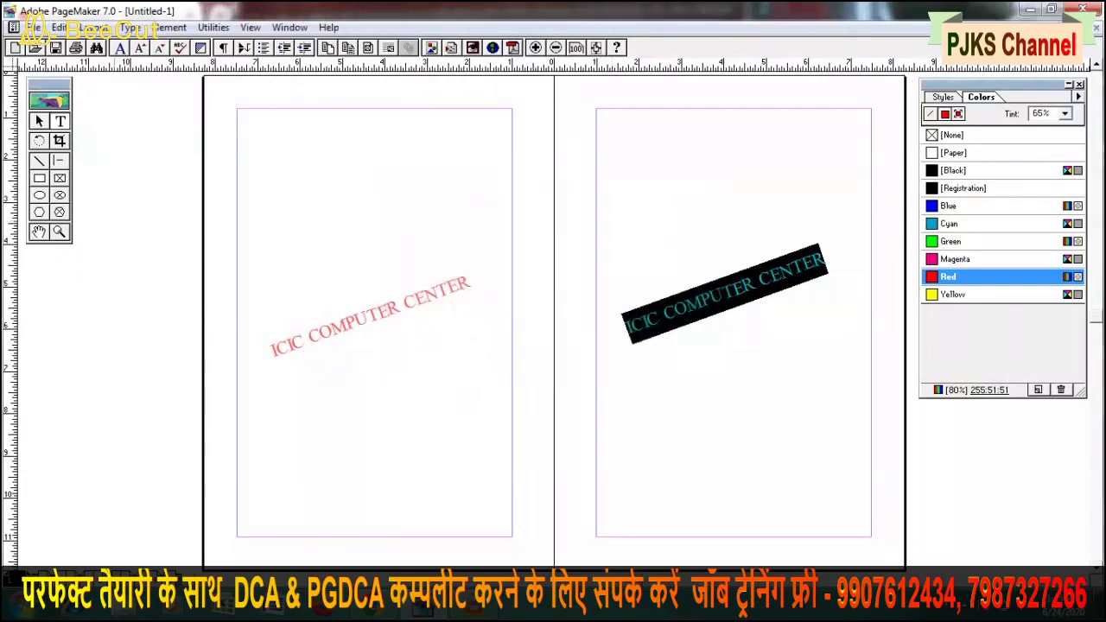
left_click(709, 389)
Add "PAGE NO." followed by the automatic page-number marker below the bottom margin of the left master page
left_click(43, 576)
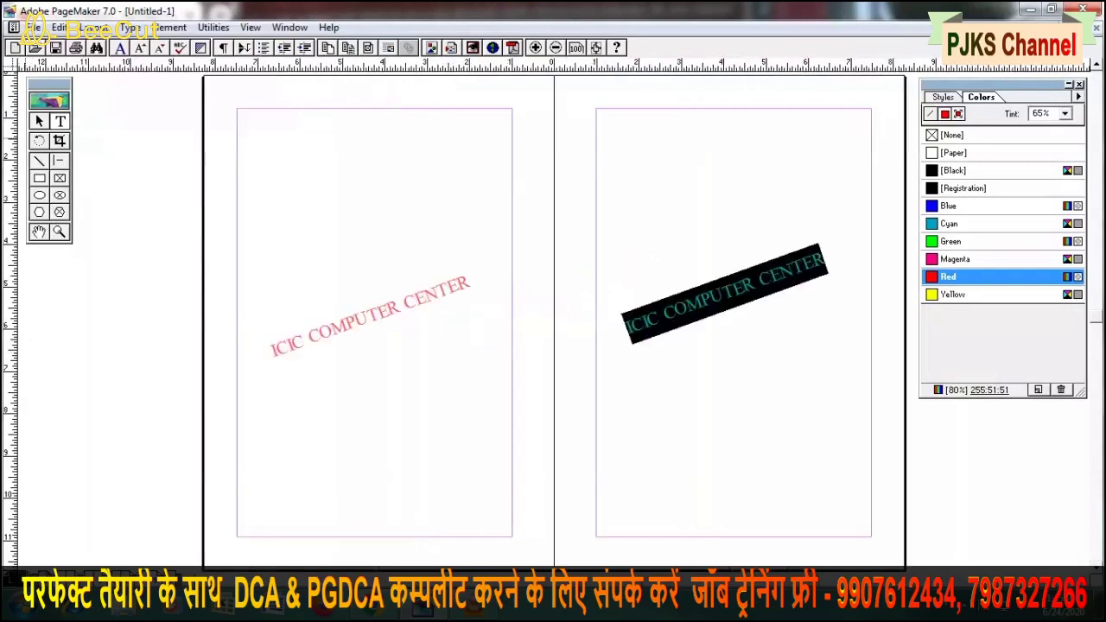
left_click(313, 137)
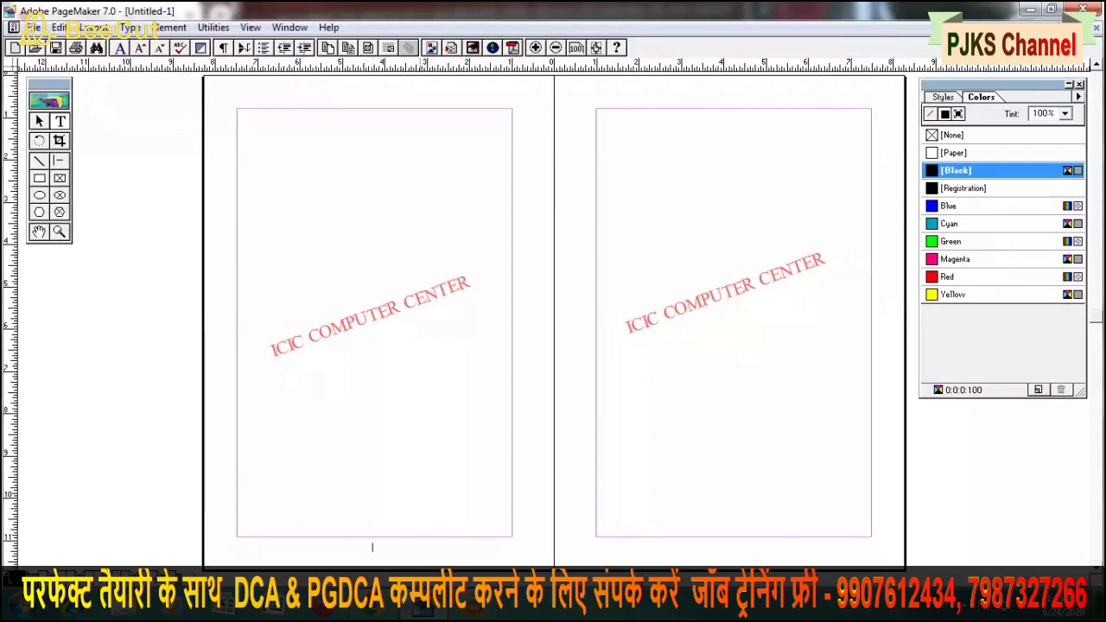
mouse_move(473, 609)
type("PAG")
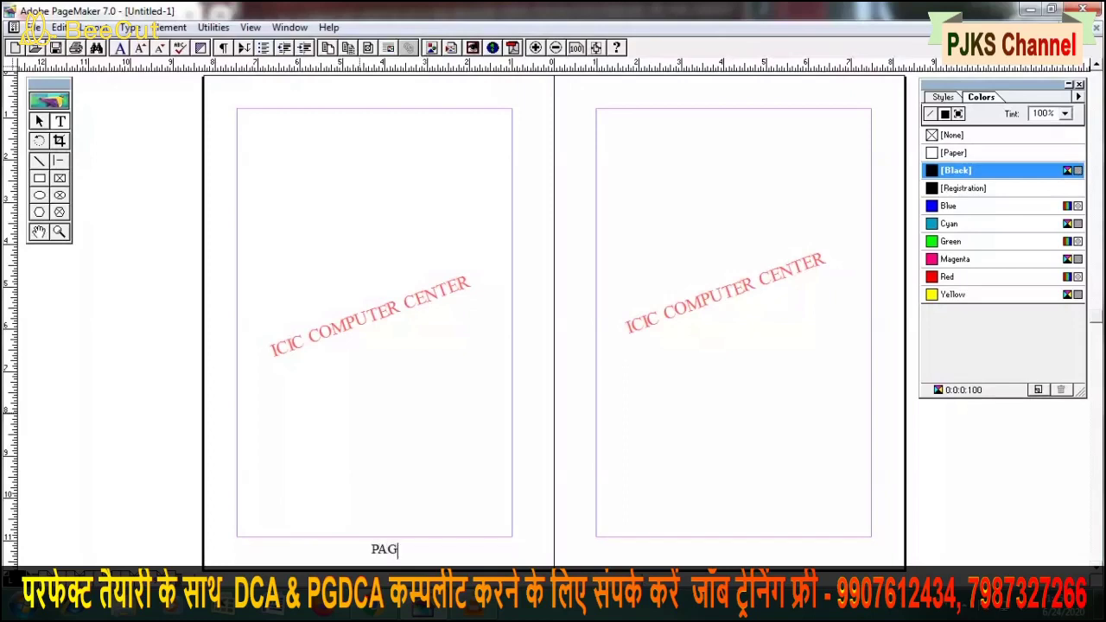
type("E NO.")
key("ctrl+alt+p")
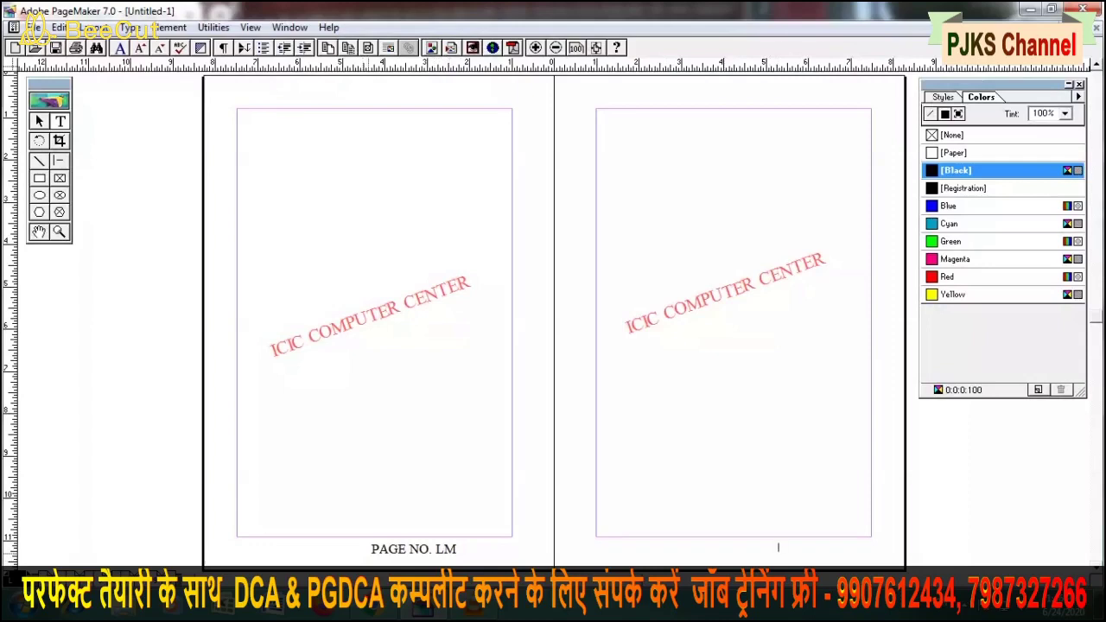
Copy "PAGE NO." to below the right master page's bottom margin and append the automatic page-number marker RM
left_click_drag(371, 549, 435, 550)
key("ctrl+c")
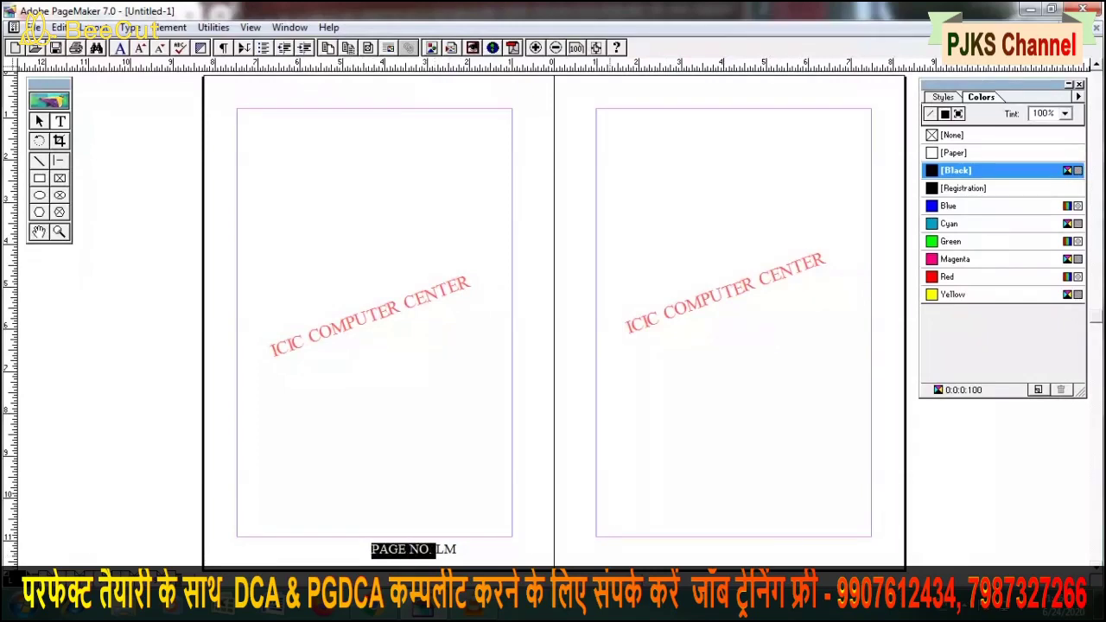
left_click(436, 549)
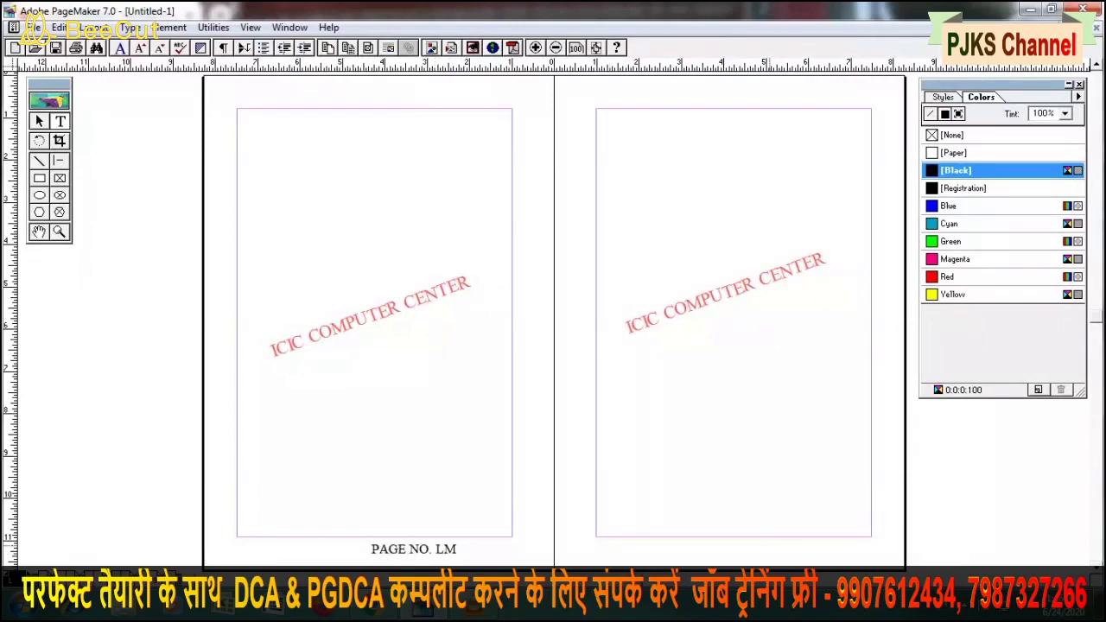
left_click(769, 547)
key("ctrl+v")
type("RM")
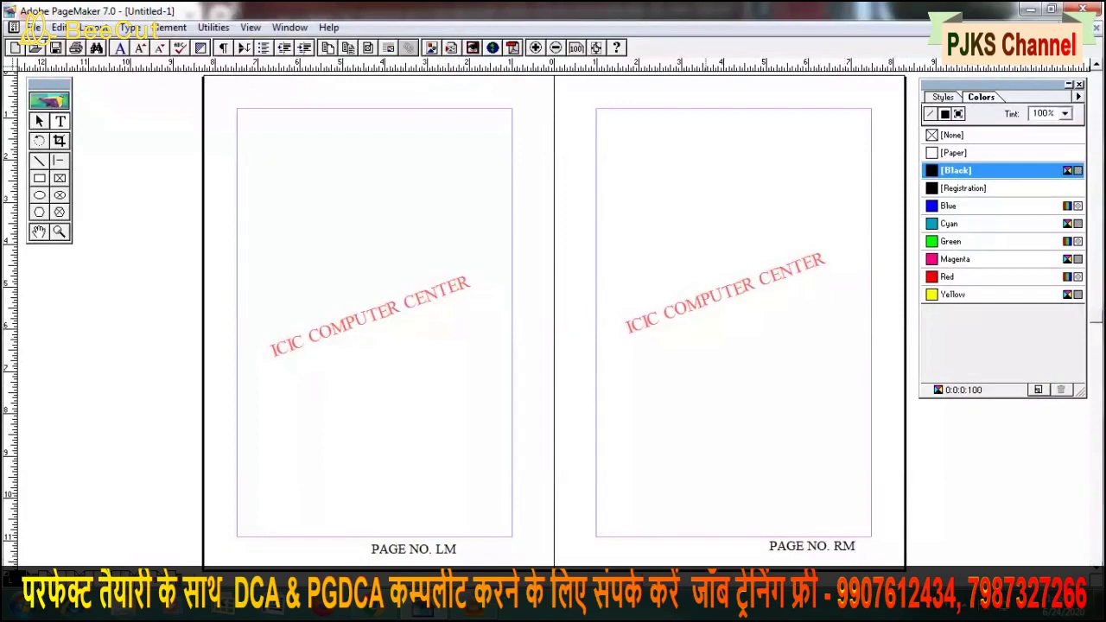
Go through the document pages from page 1 to page 10 and back, checking the page numbers and watermark text
left_click(33, 580)
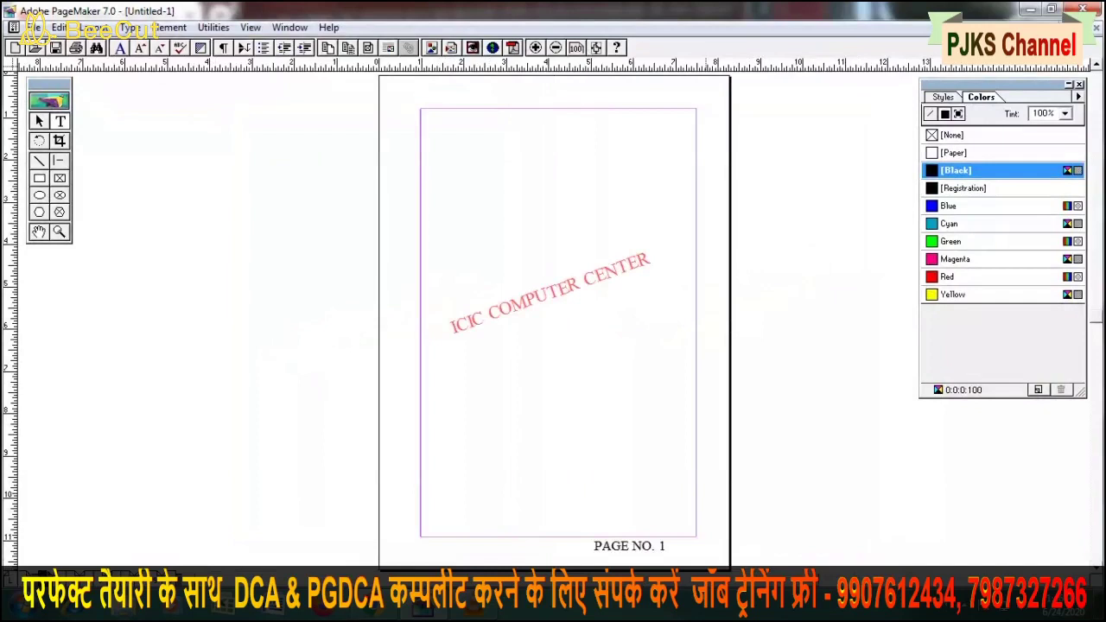
key("Page_Down")
key("Page_Down")
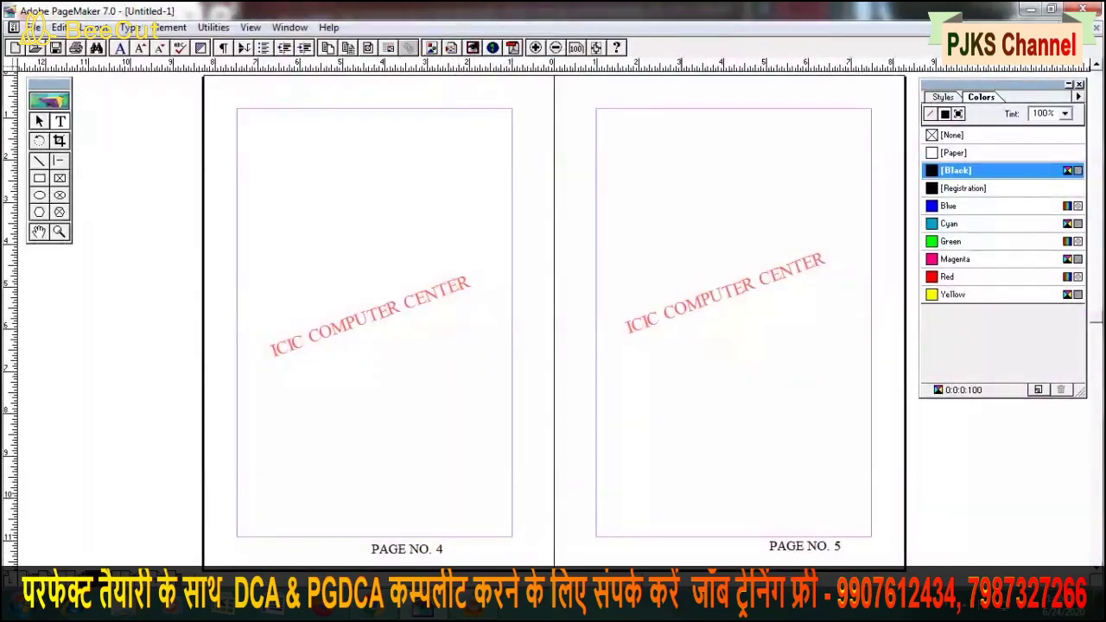
key("Page_Down")
key("Page_Down")
key("Page_Down")
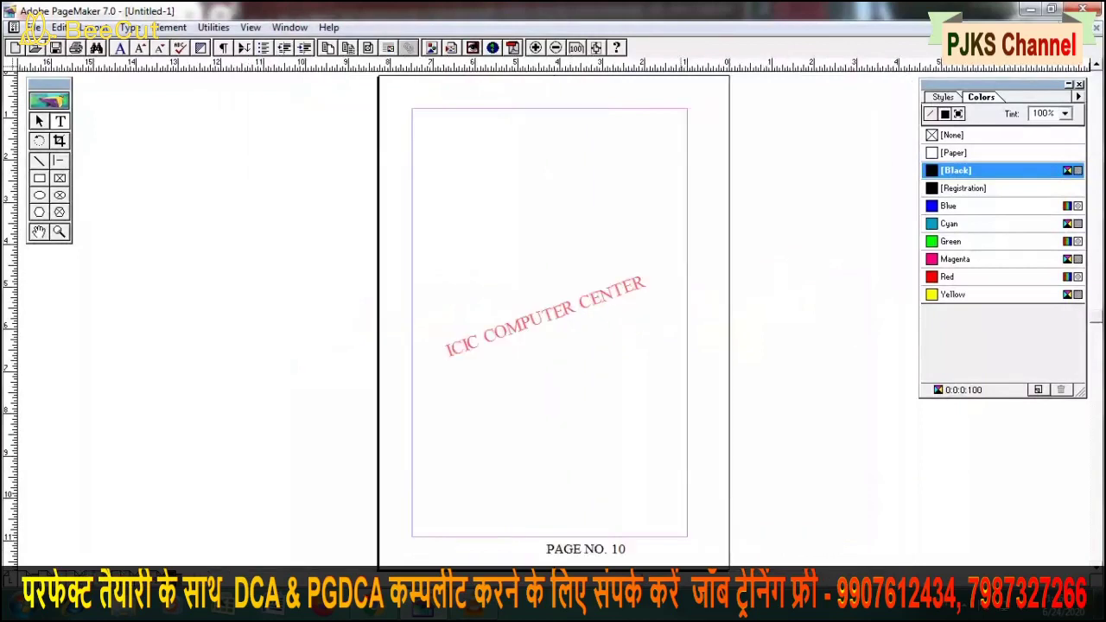
key("Page_Up")
key("Page_Up")
key("Page_Up")
key("Page_Up")
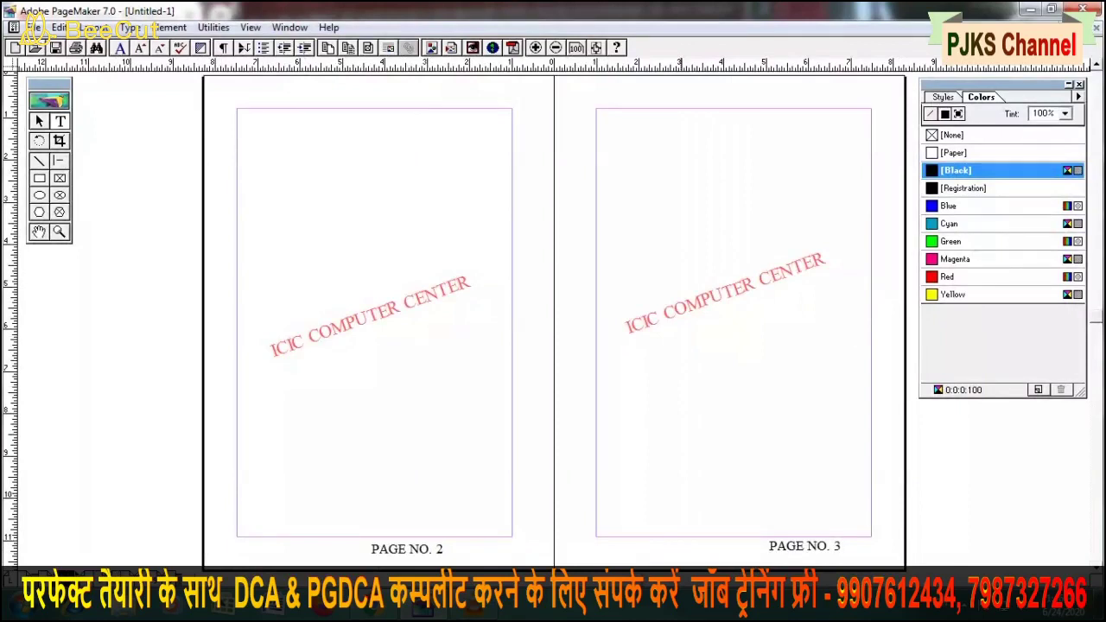
Compare the page-number markers on the master pages with the numbers on the page 2 and 3 spread
left_click(16, 578)
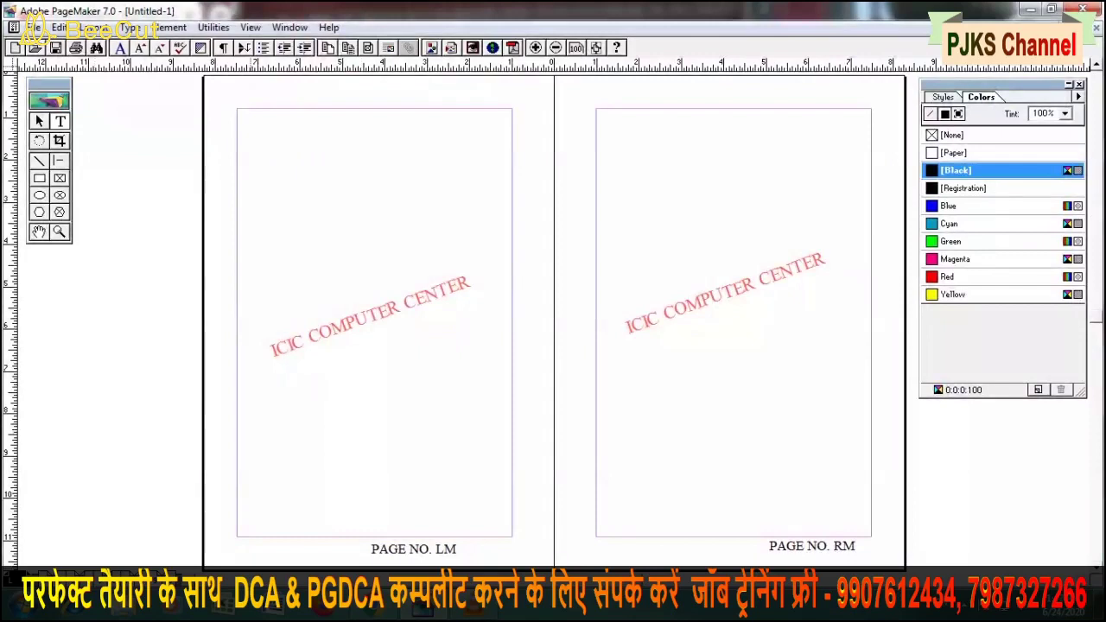
left_click(94, 579)
left_click(69, 578)
key("Page_Up")
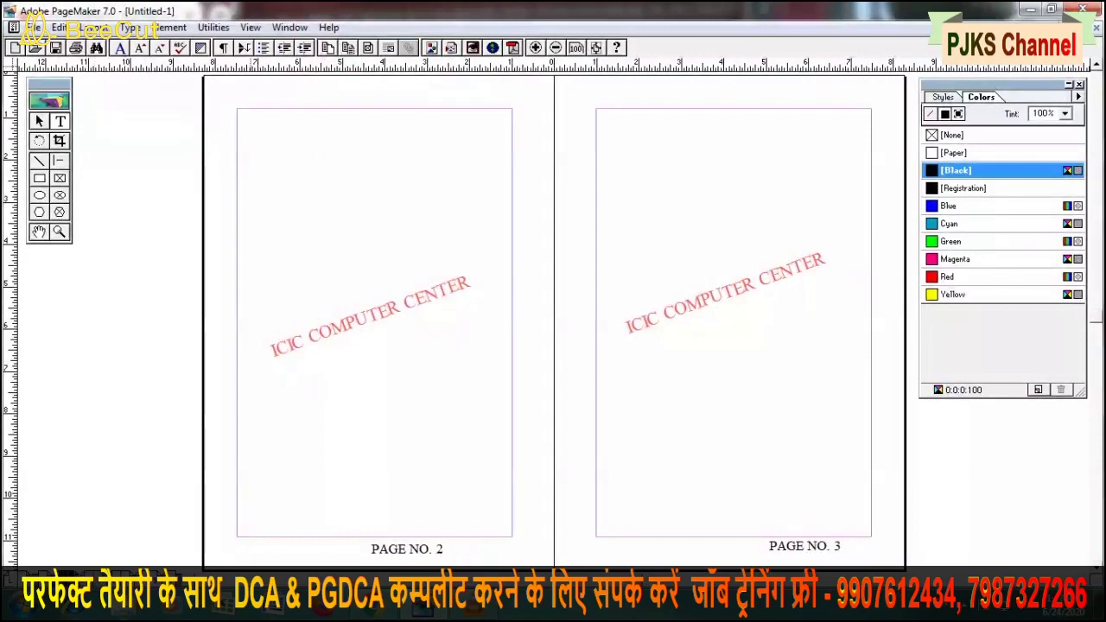